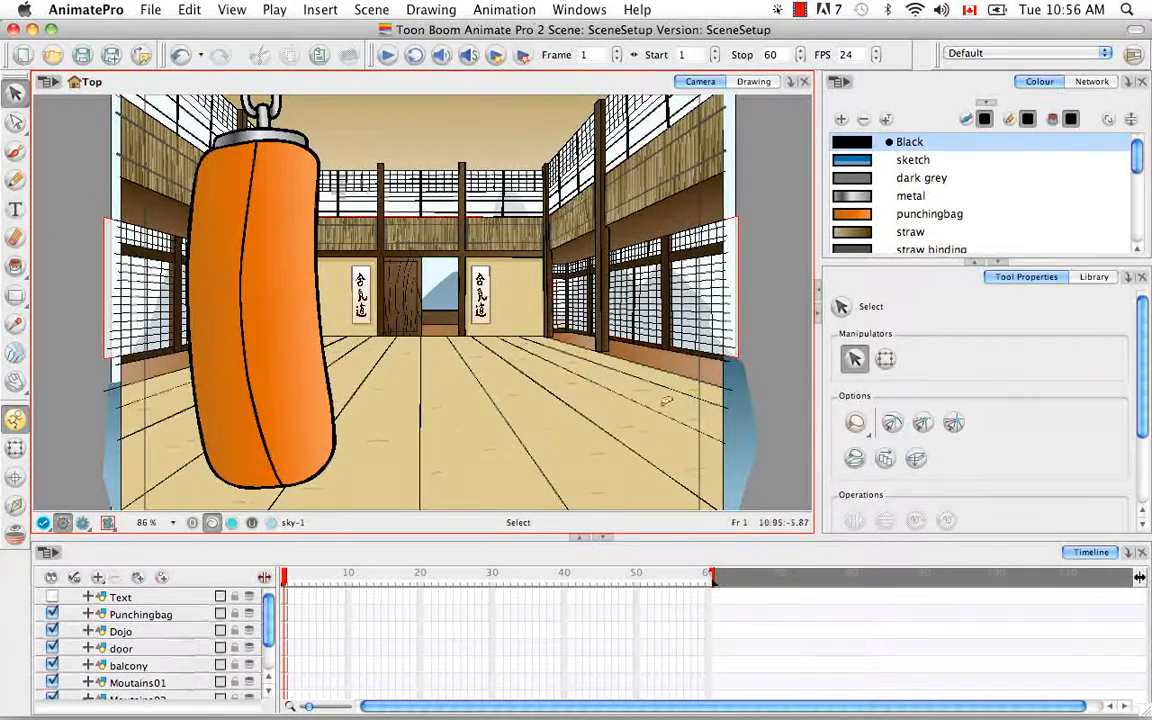
Hide and reshow the Punchingbag, Dojo, door, balcony and Moutains01 layers one at a time to examine what each contributes to the scene
click(52, 614)
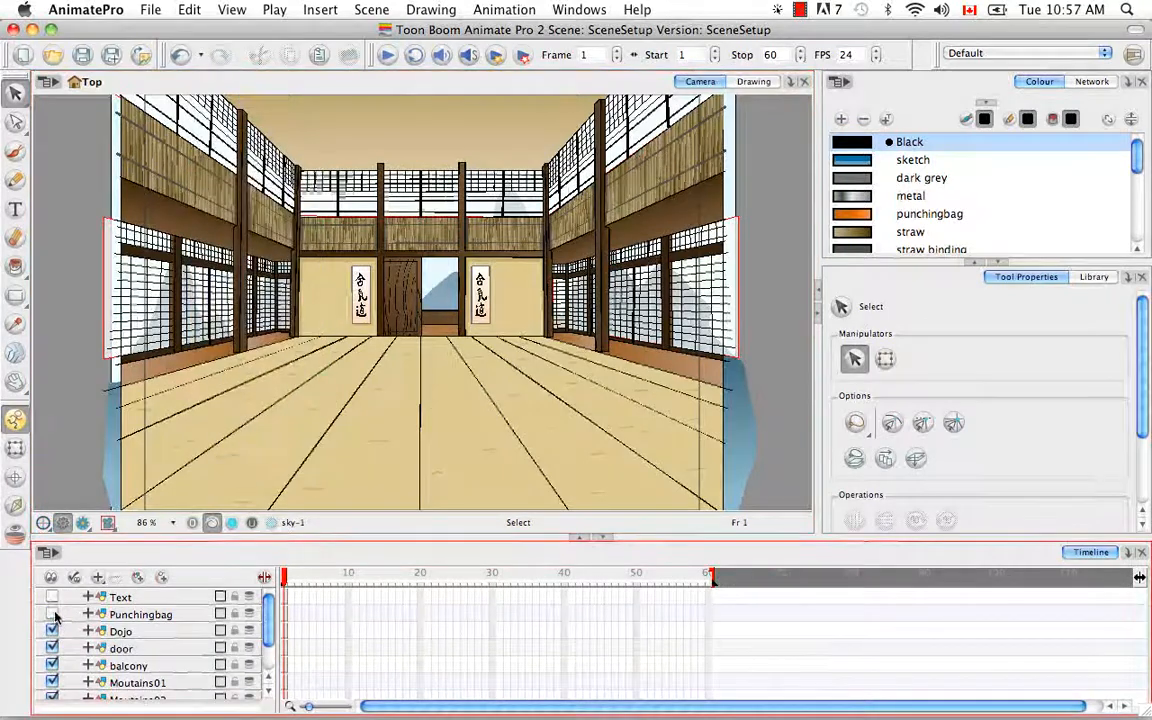
click(52, 614)
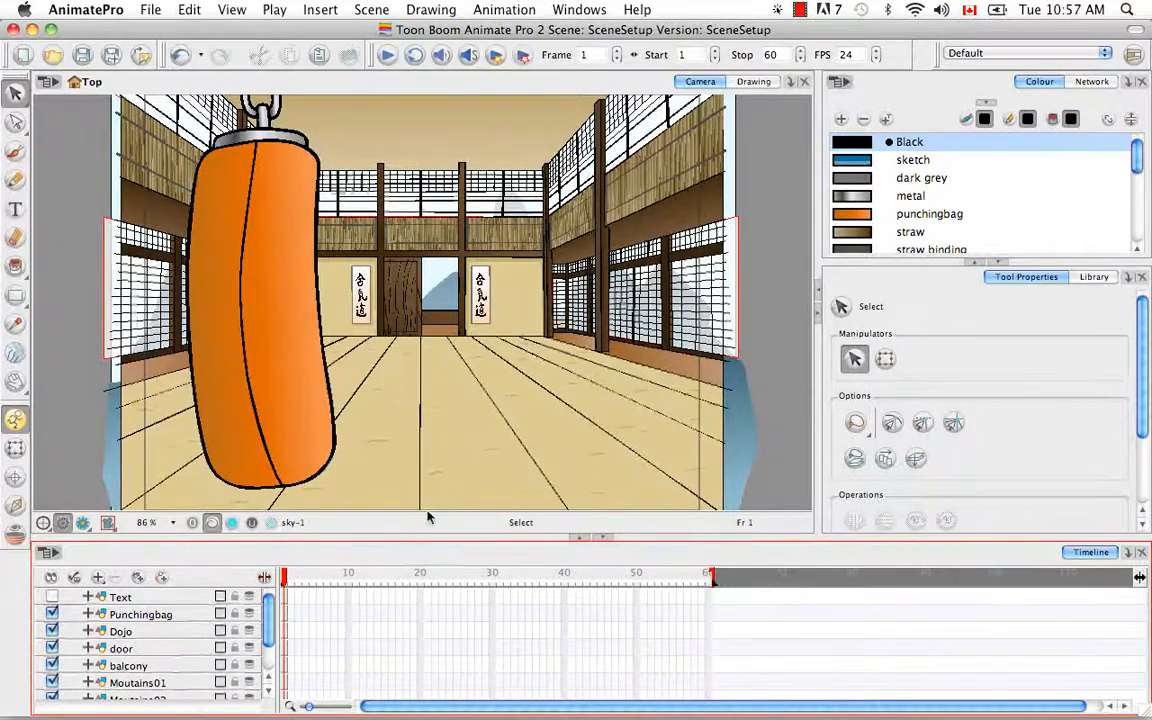
click(52, 631)
click(52, 631)
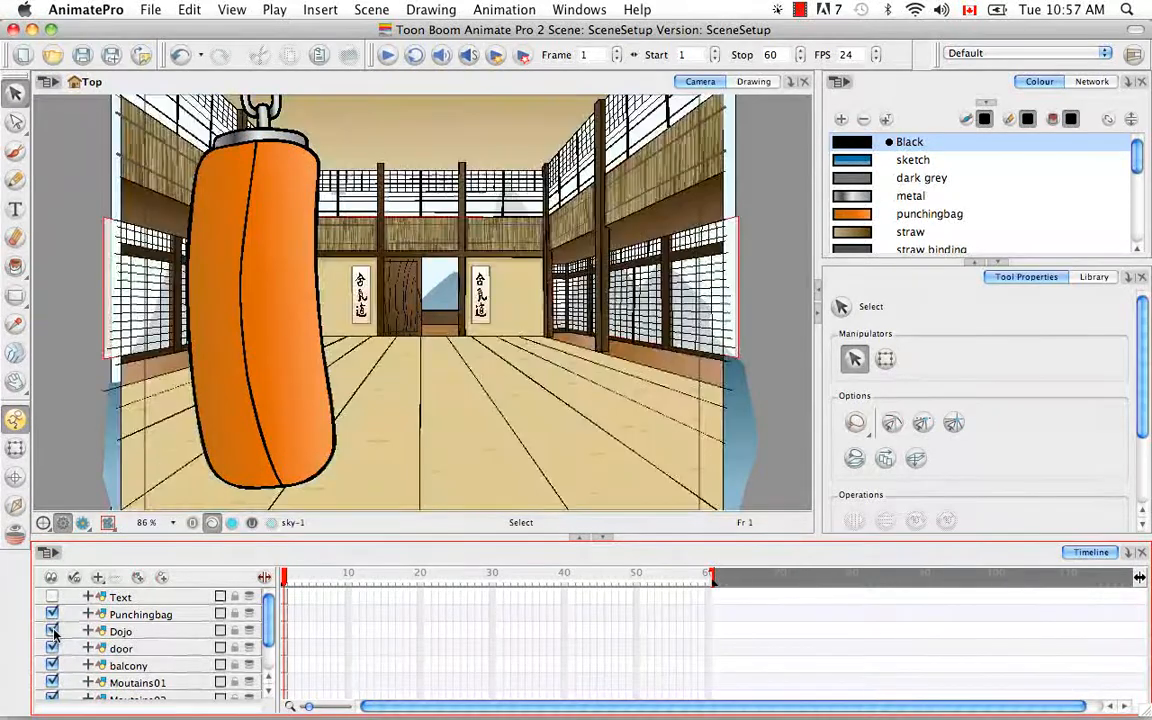
click(54, 649)
click(54, 649)
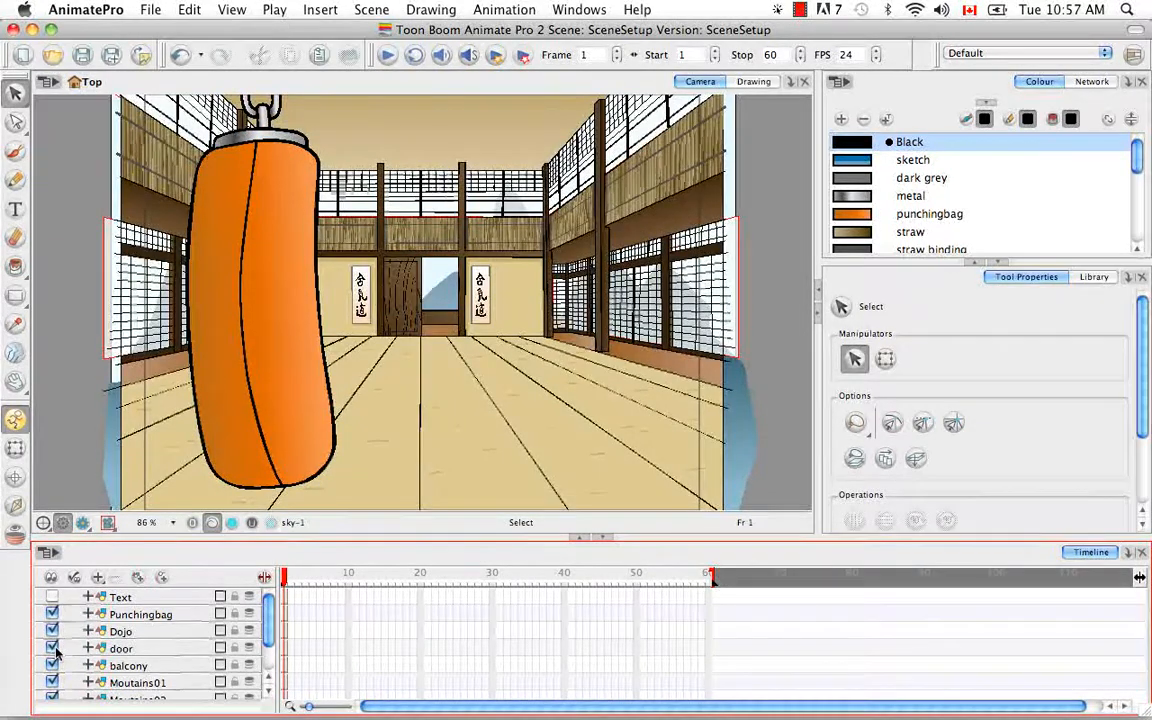
click(52, 665)
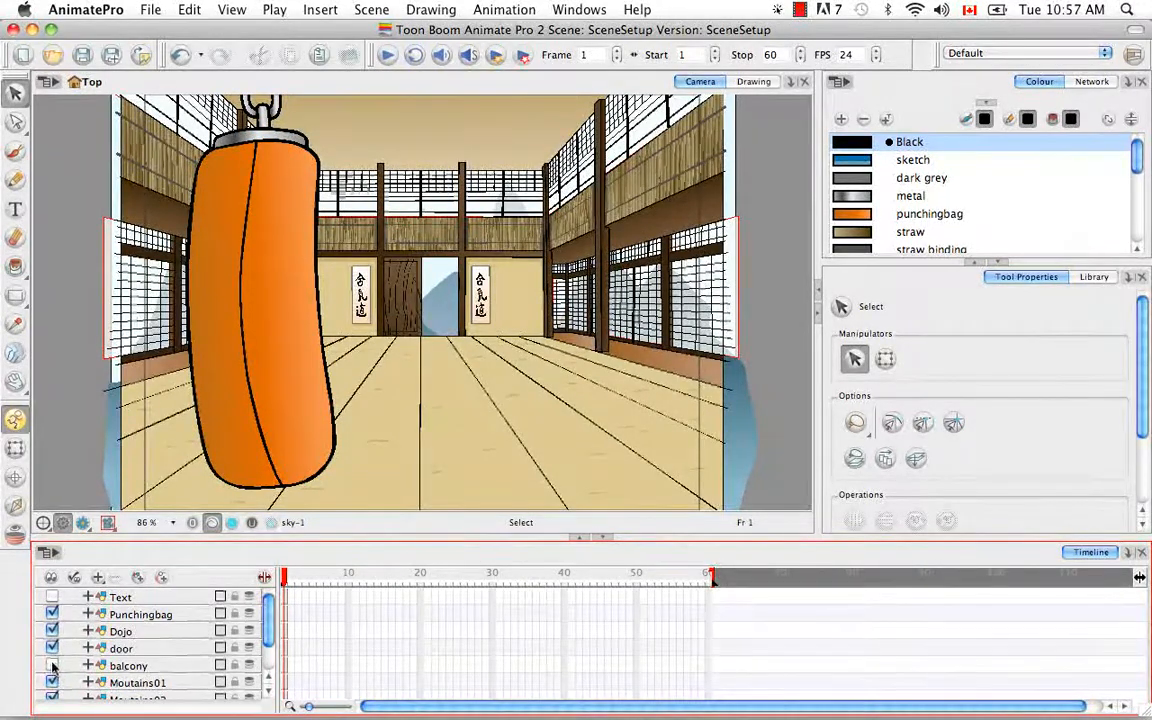
click(52, 665)
drag(268, 617, 267, 655)
click(52, 640)
click(52, 640)
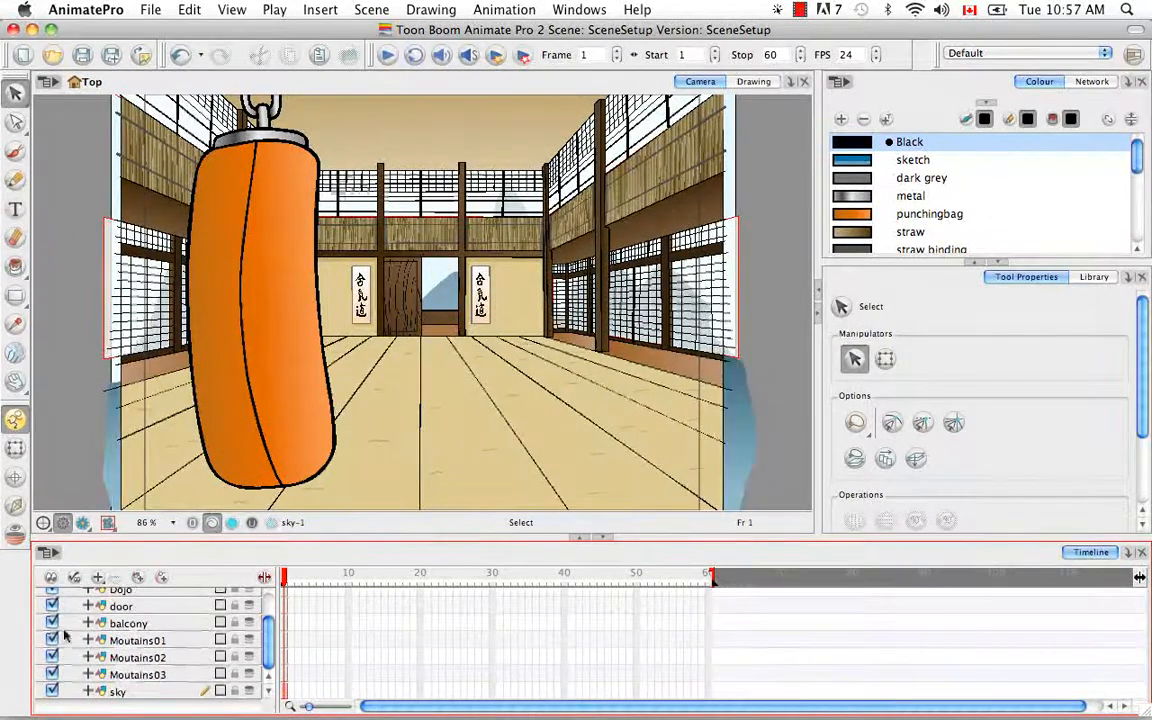
Examine the Moutains01, Moutains02, Moutains03 and sky artwork individually in the Drawing view with the light table off, and return to the Camera view
click(753, 81)
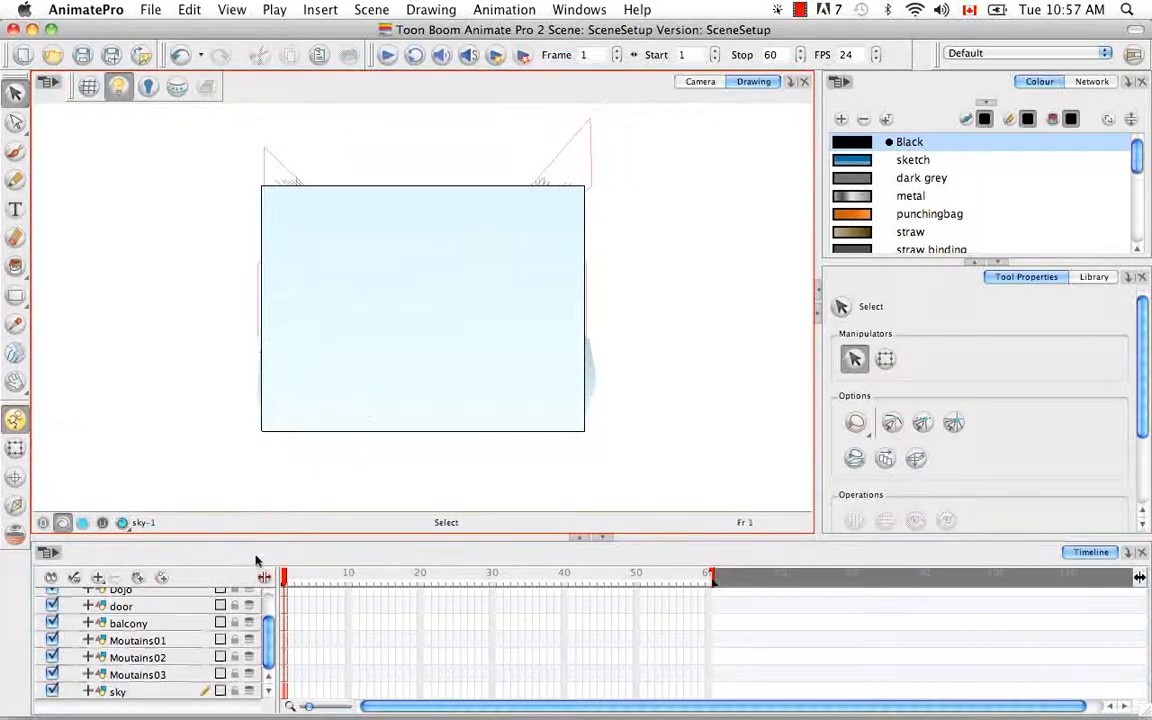
click(148, 645)
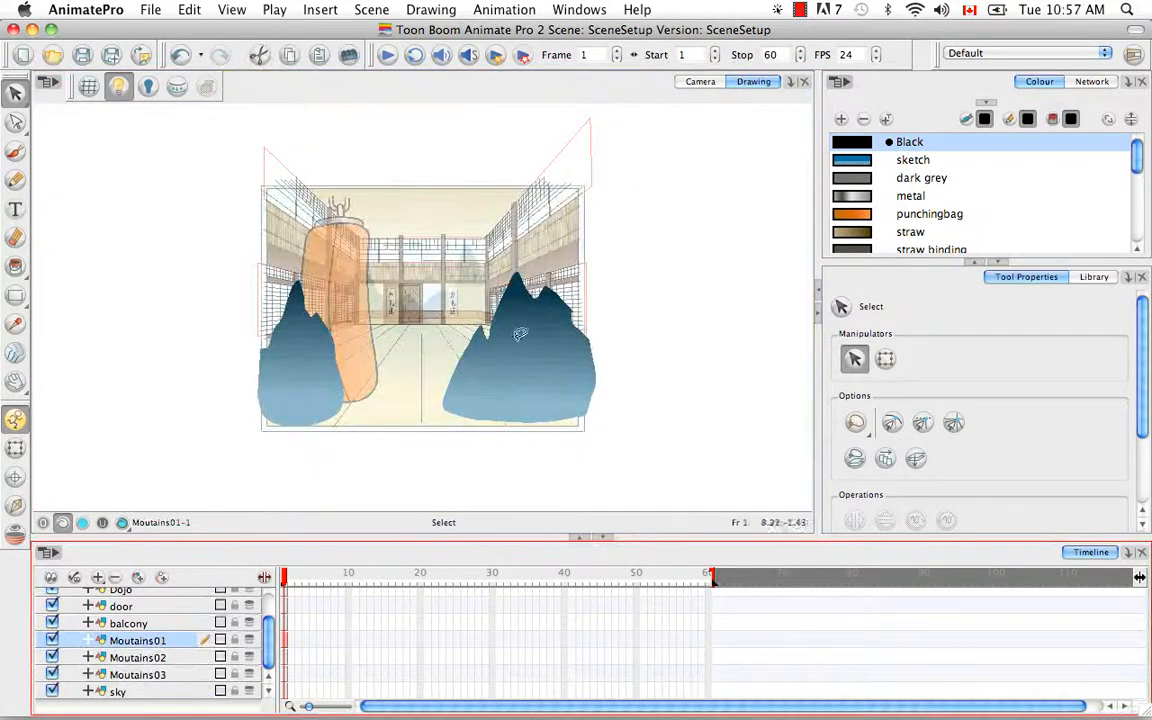
click(117, 88)
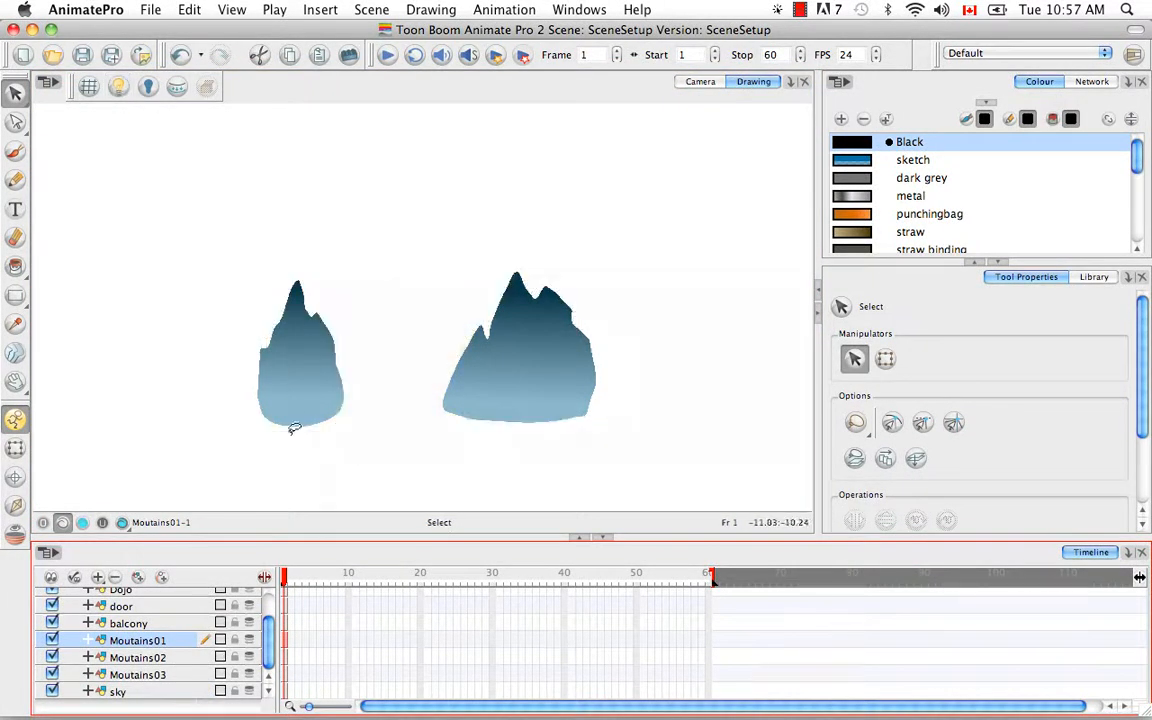
click(156, 659)
click(160, 676)
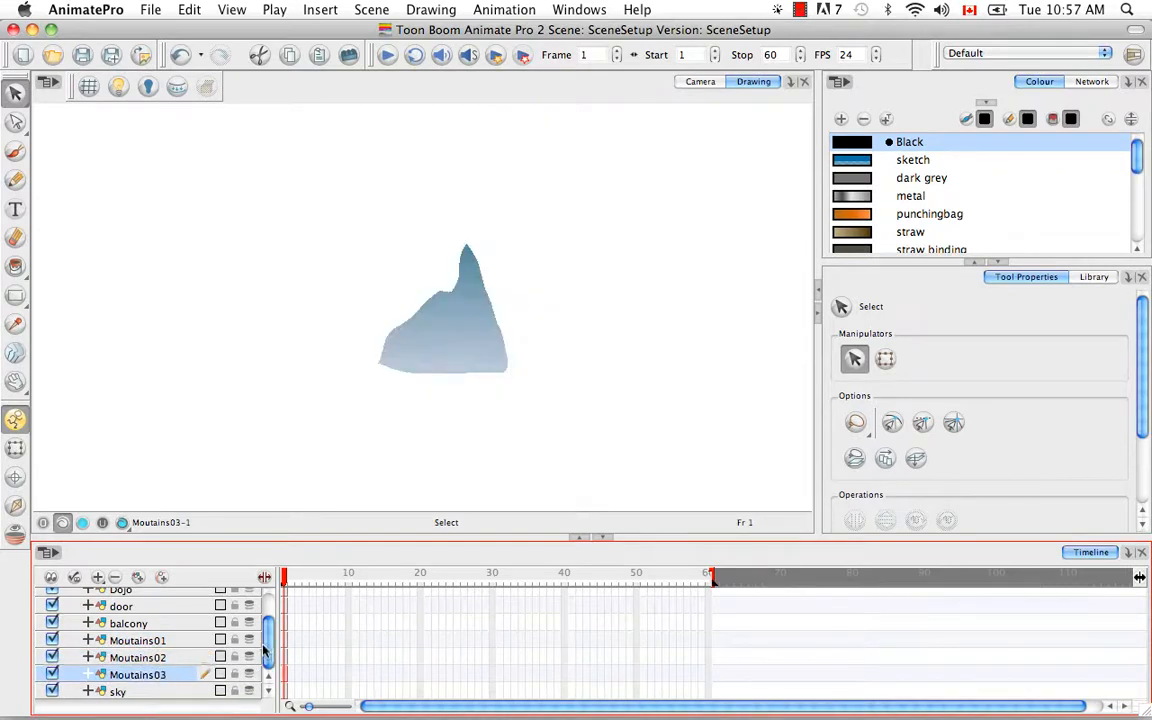
click(132, 691)
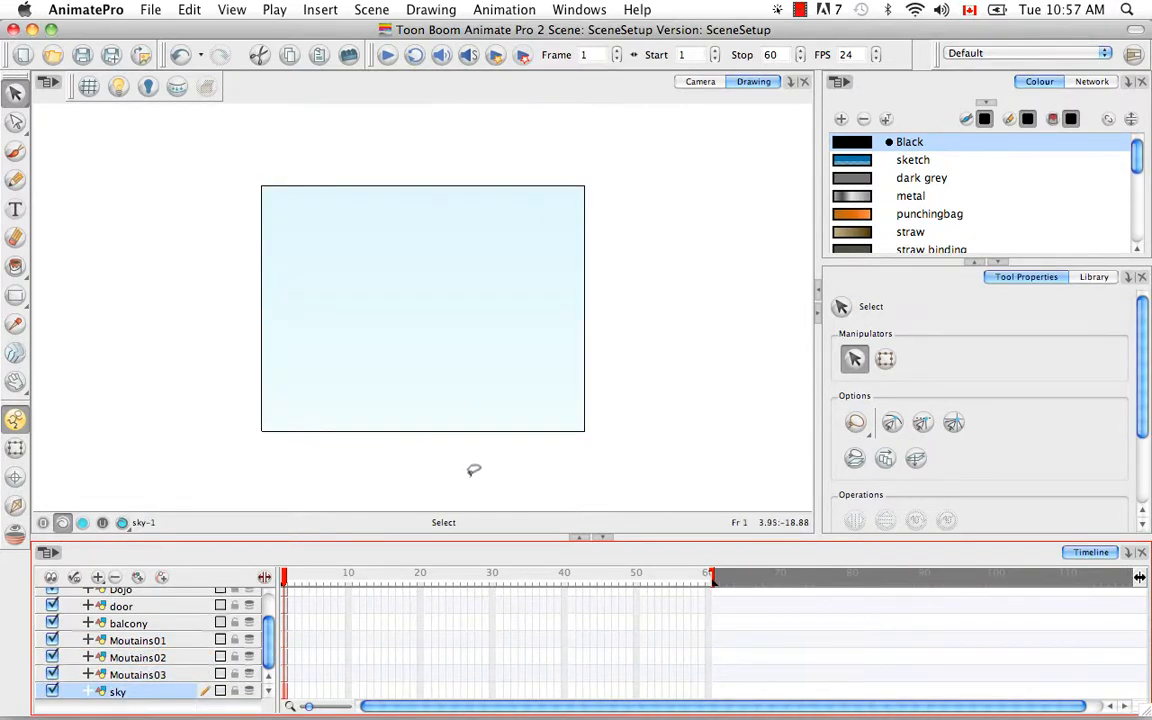
click(708, 83)
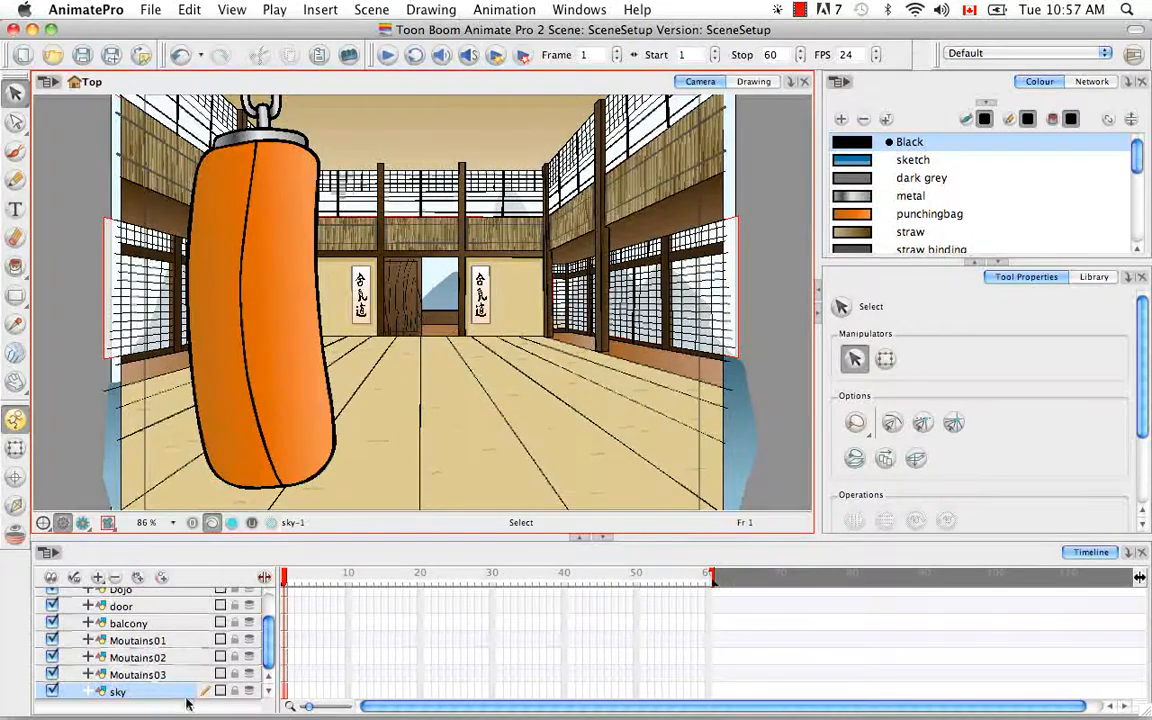
Add a camera layer to the scene and show it at the end of the layer list
drag(268, 648, 268, 622)
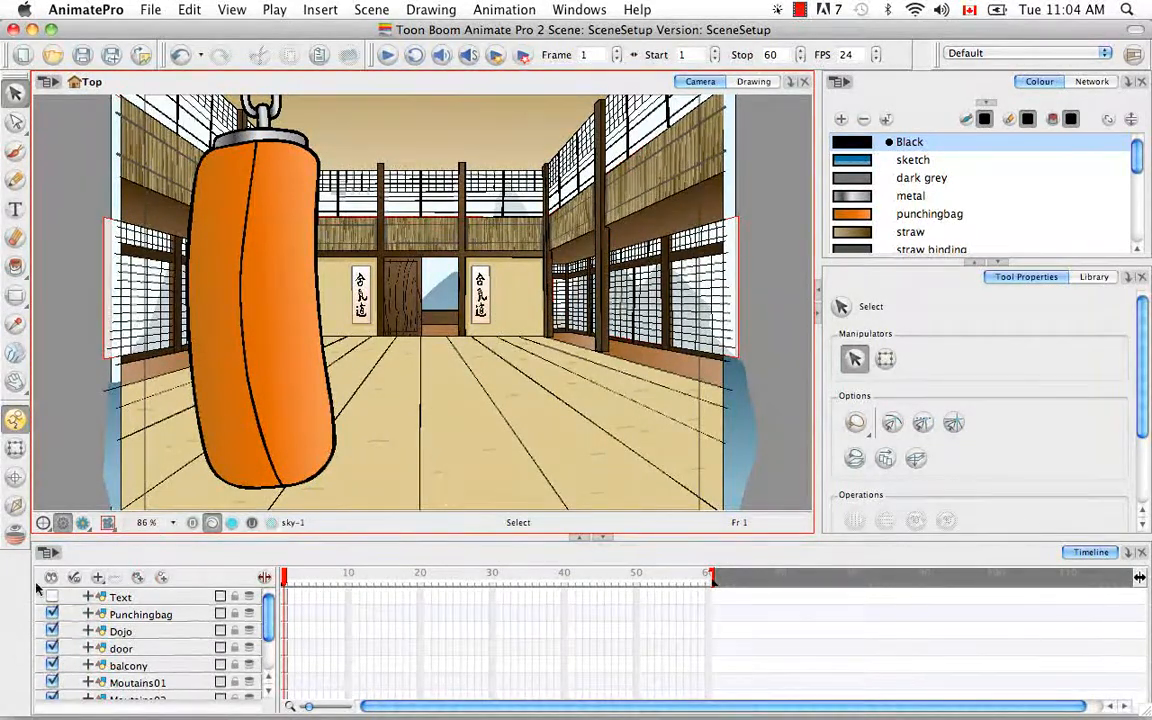
click(97, 578)
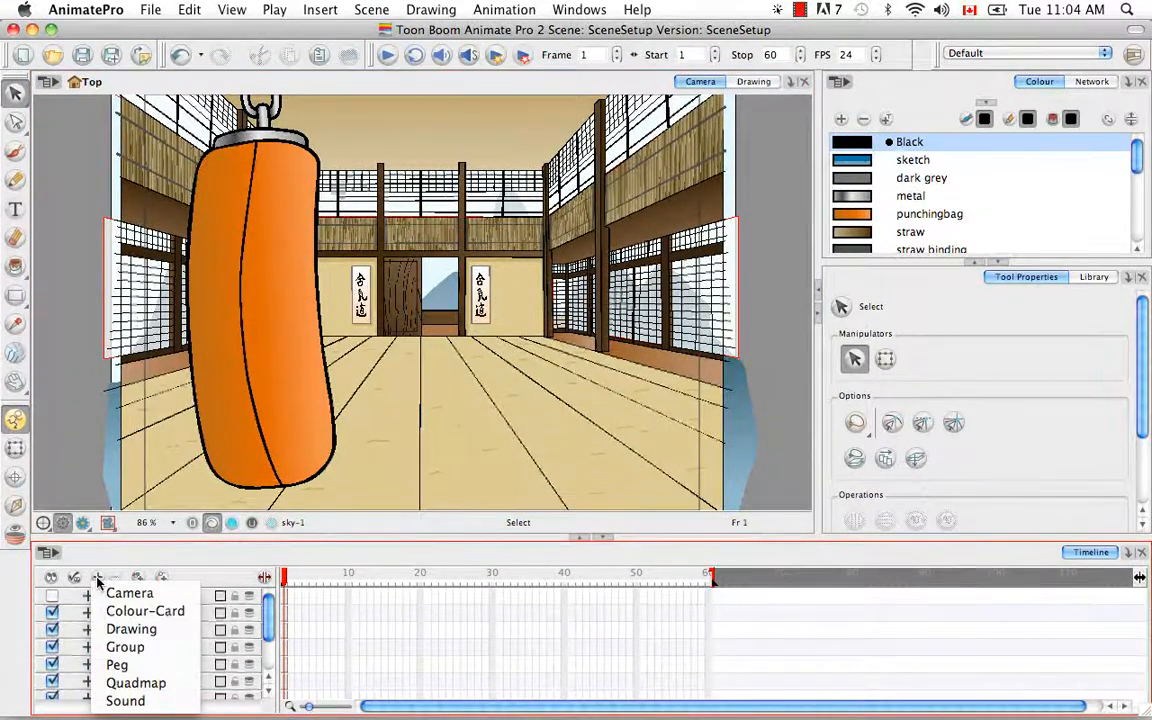
click(190, 594)
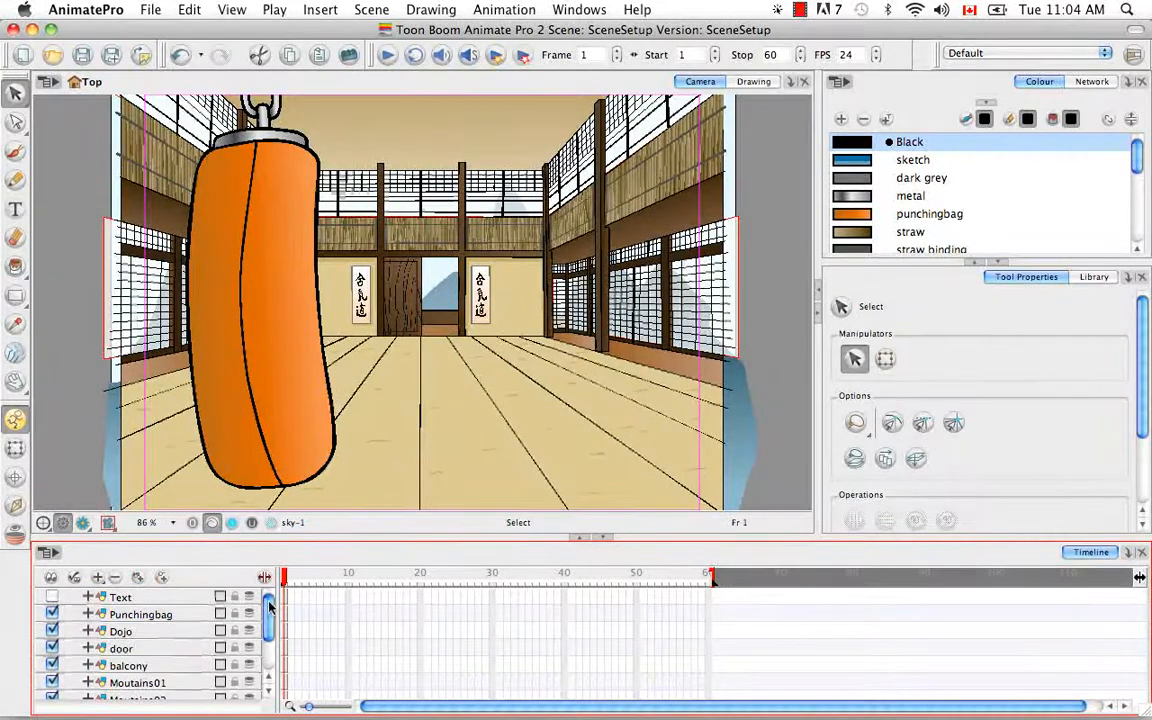
drag(269, 607, 269, 655)
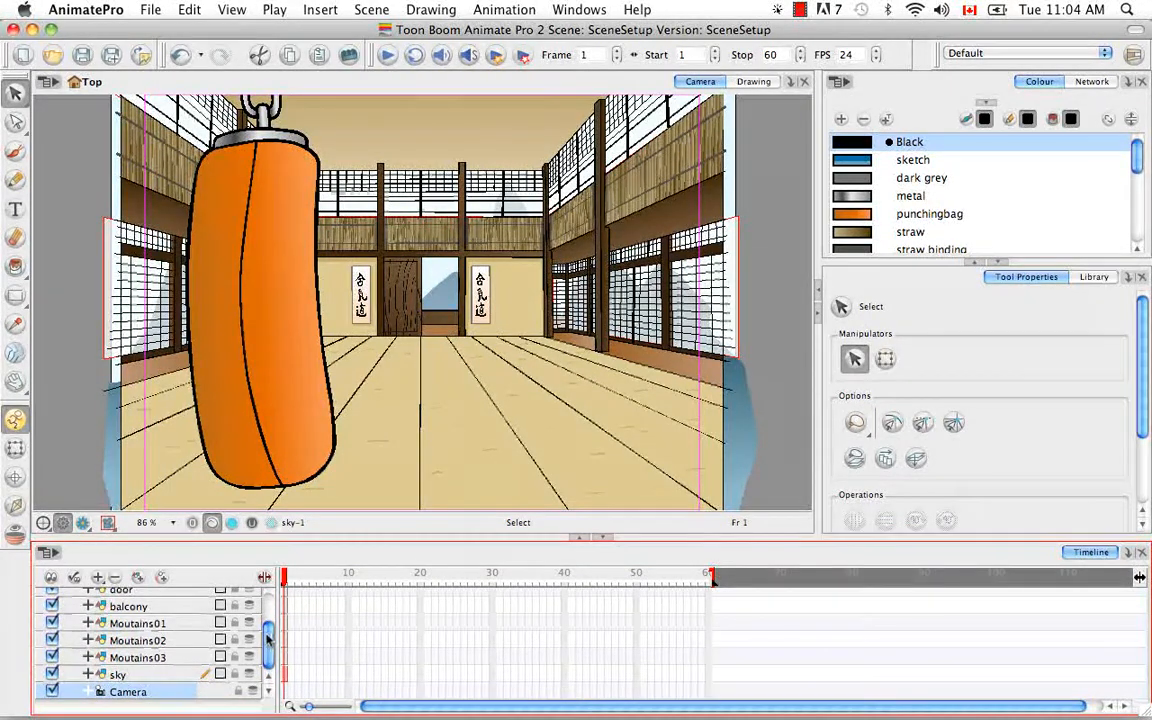
Insert a second camera into the scene and check the layer list for it
click(321, 11)
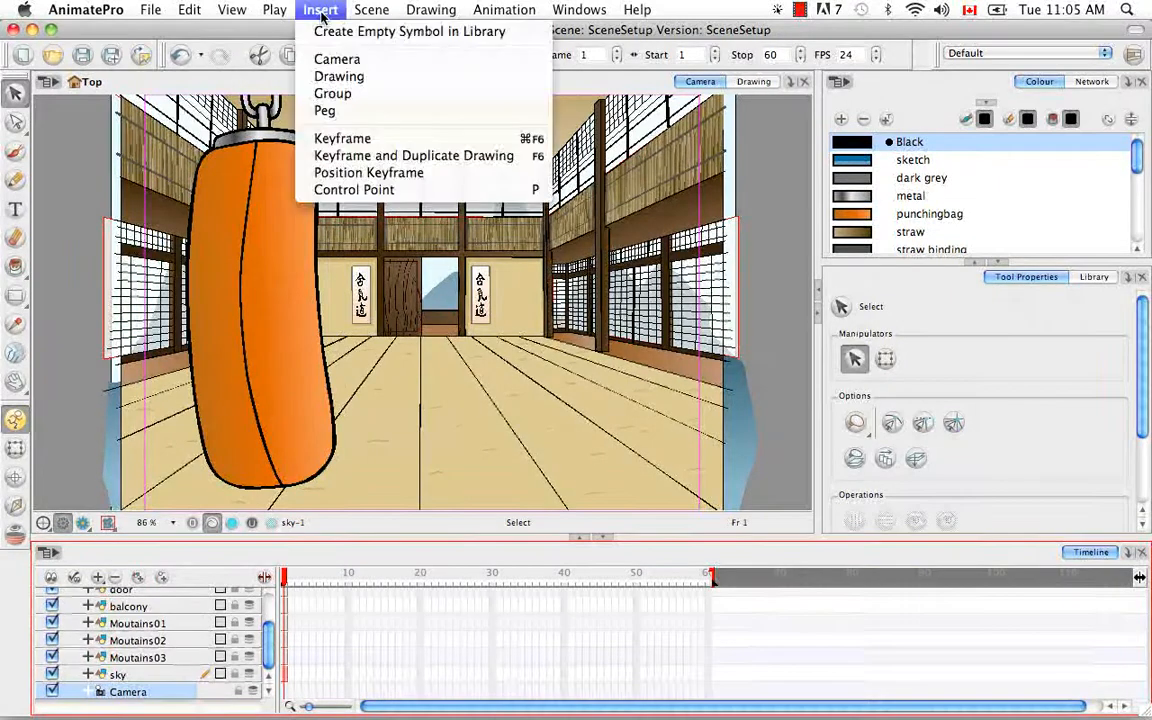
click(337, 60)
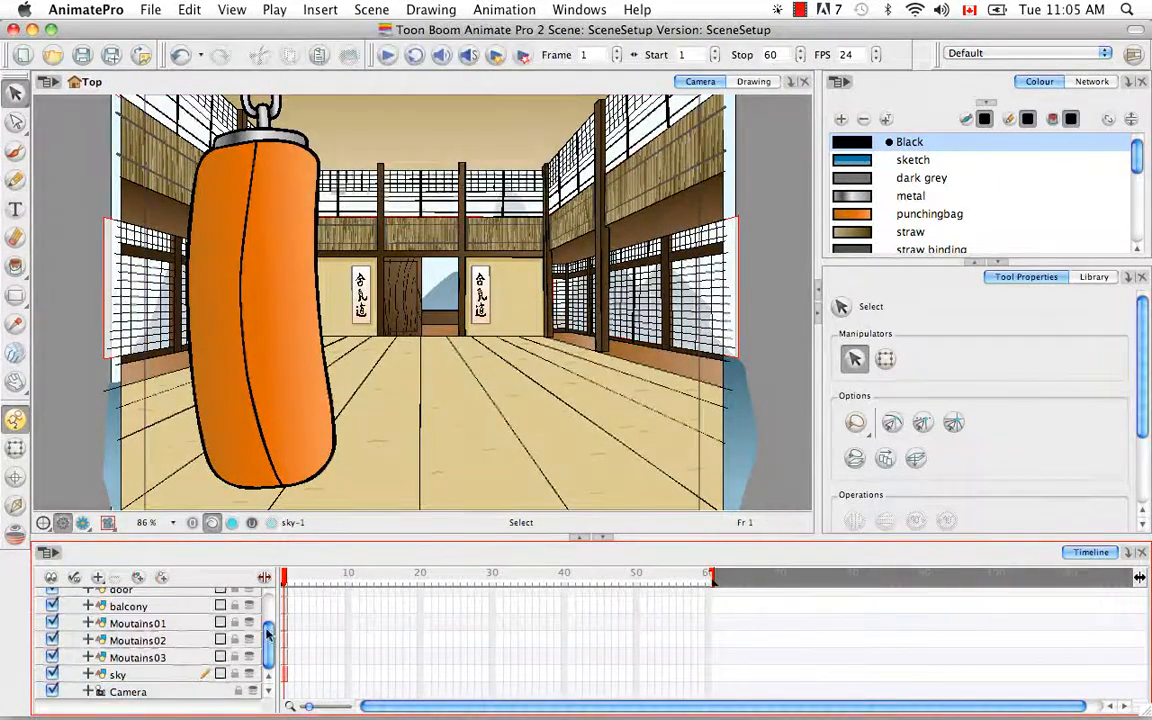
scroll(270, 625, up, 1)
drag(270, 625, 263, 657)
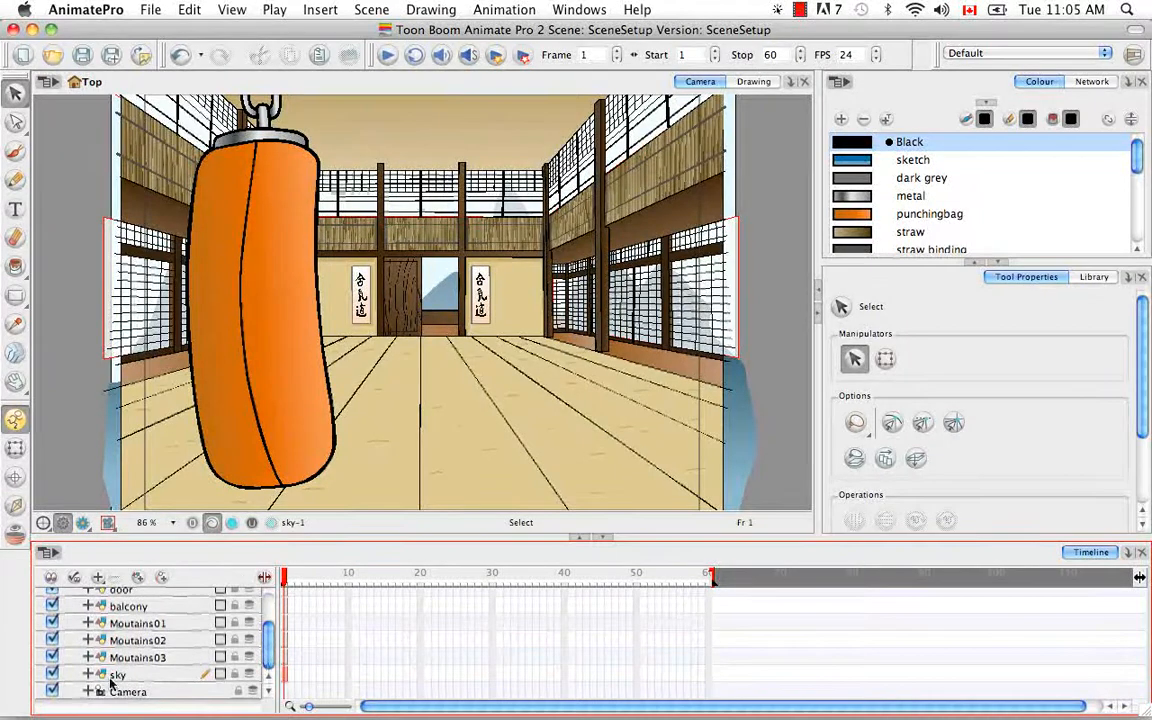
Show the Network view and move the Camera_1 and Camera modules apart above the other modules
click(1096, 90)
click(1093, 84)
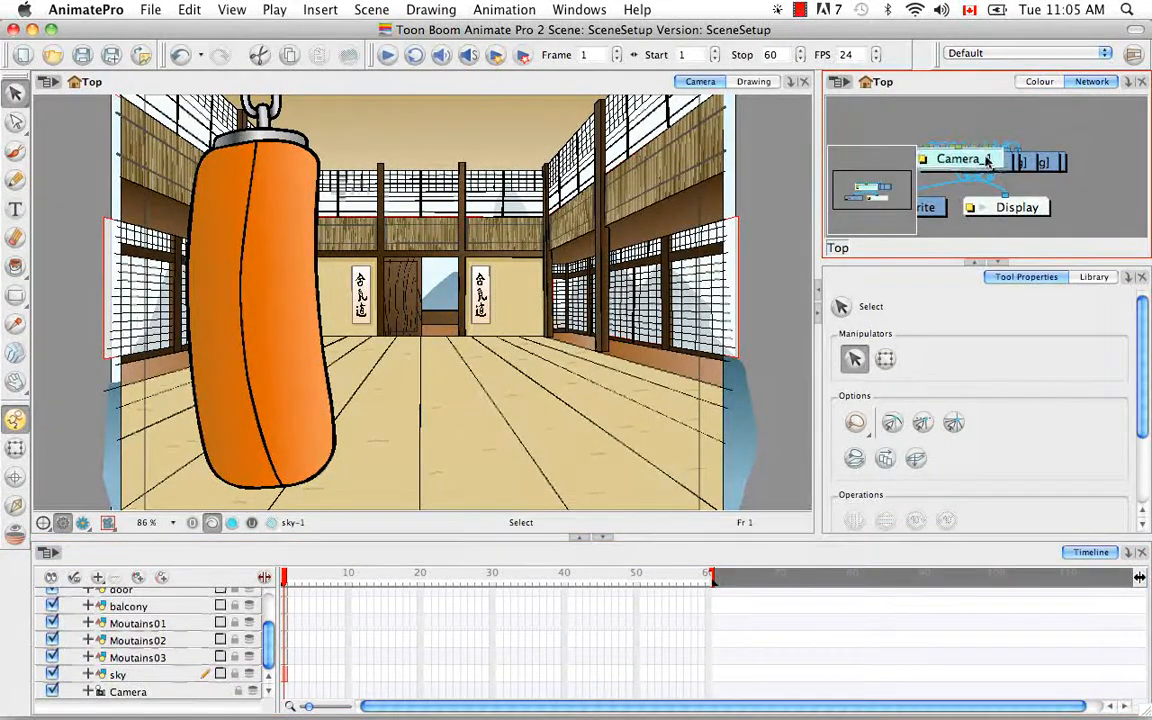
drag(937, 160, 941, 118)
drag(977, 165, 1035, 115)
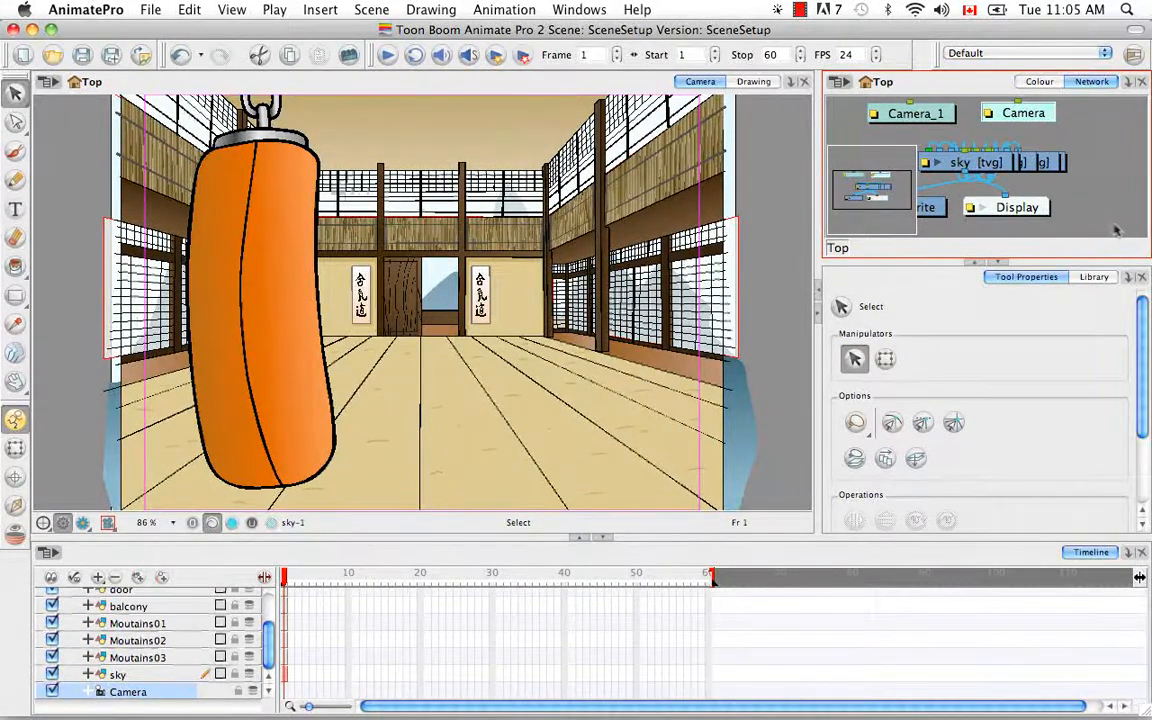
Open the Module Library and add a Camera module from the Move category to the network beside the Display module
click(1127, 277)
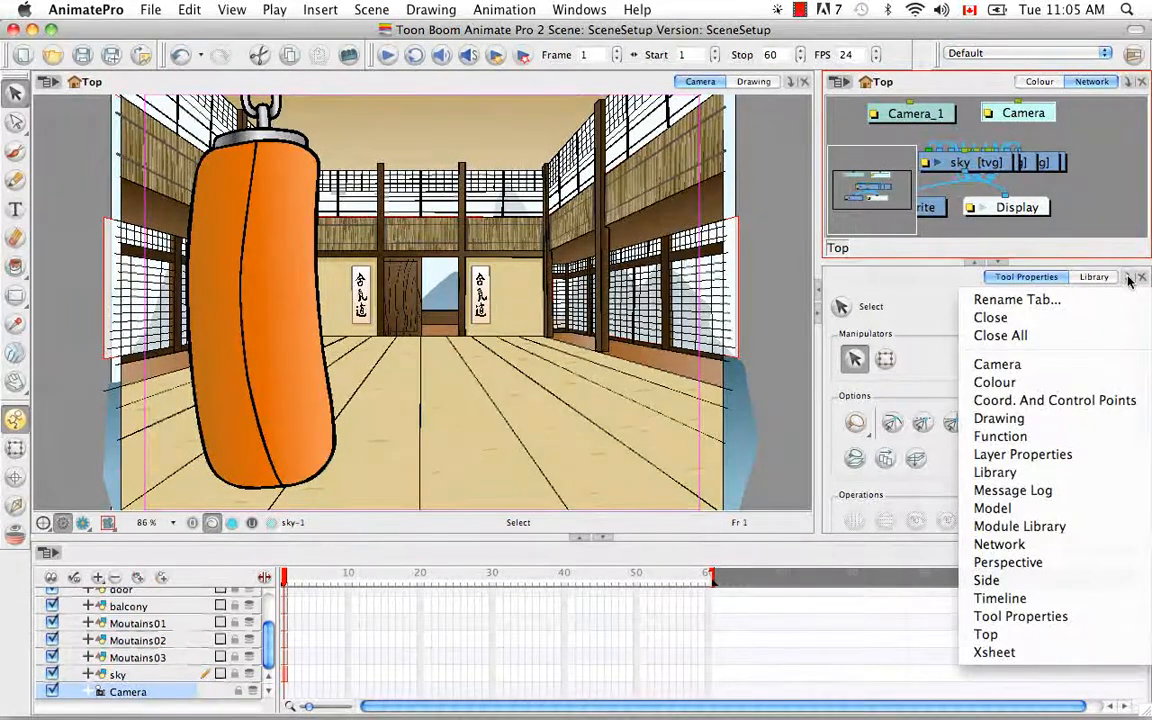
click(1085, 526)
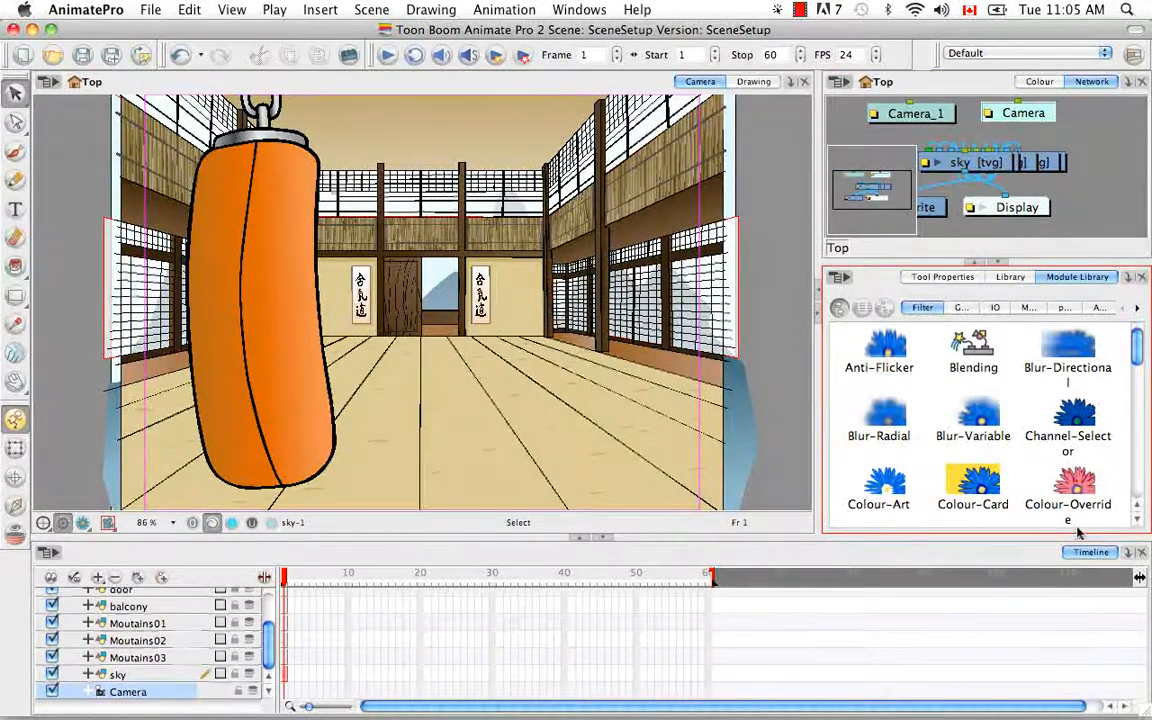
click(961, 307)
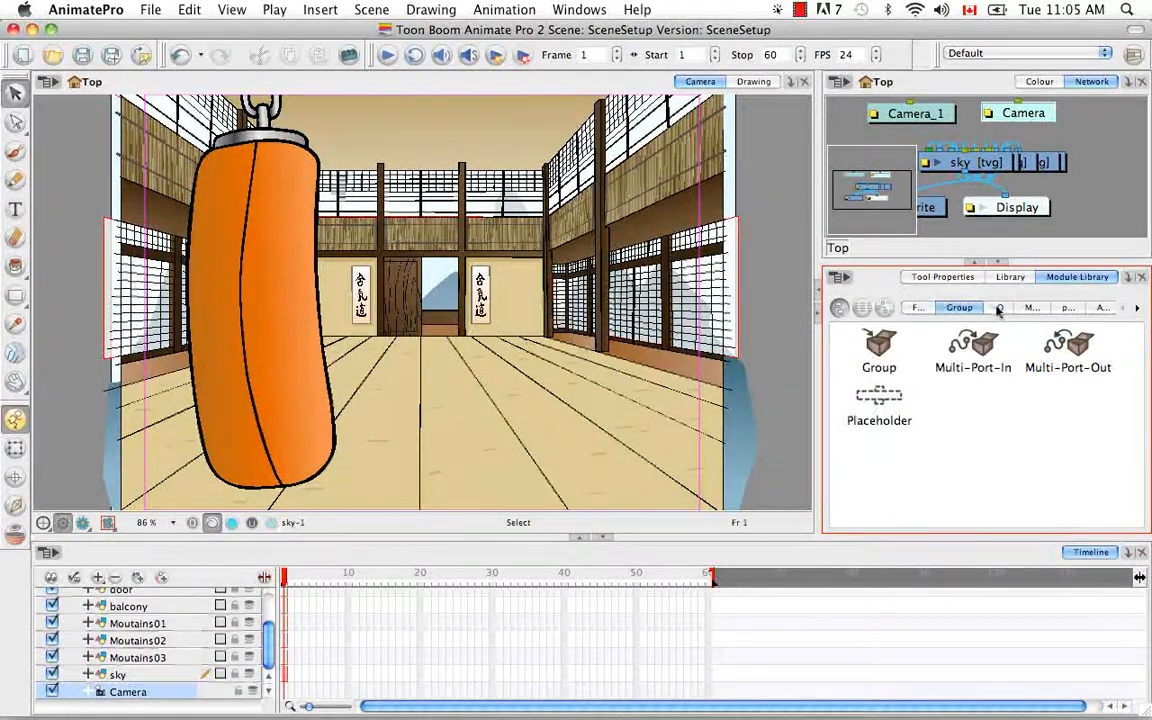
click(998, 308)
click(1029, 308)
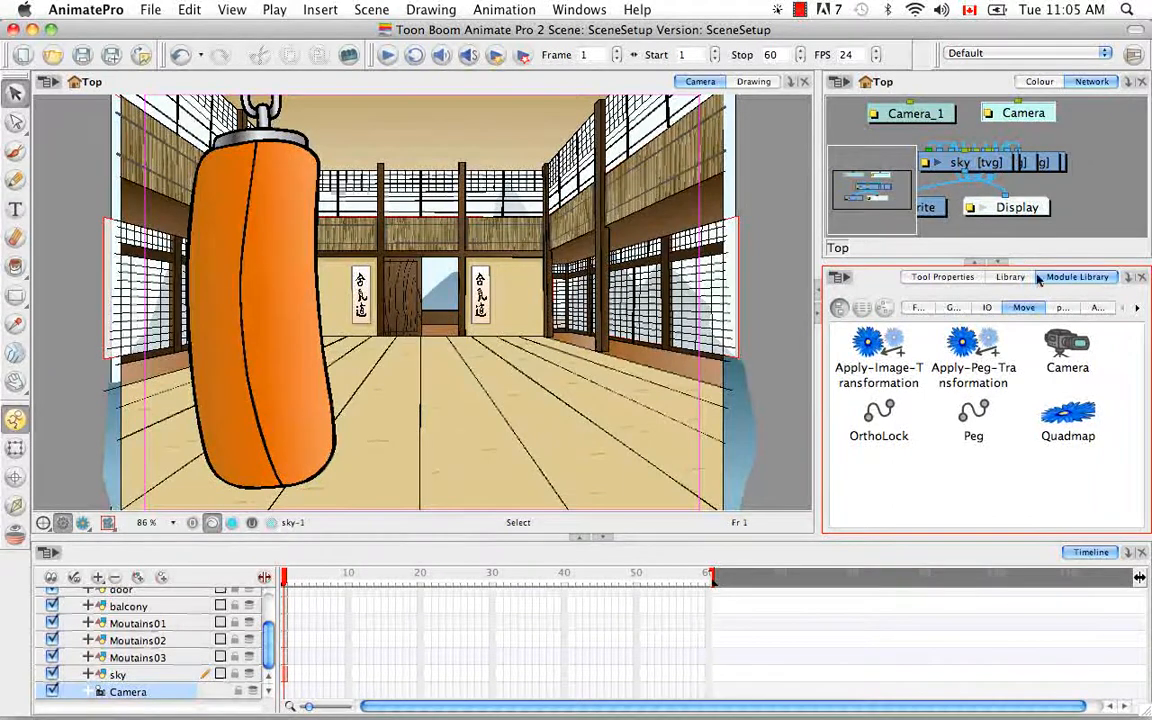
click(1069, 347)
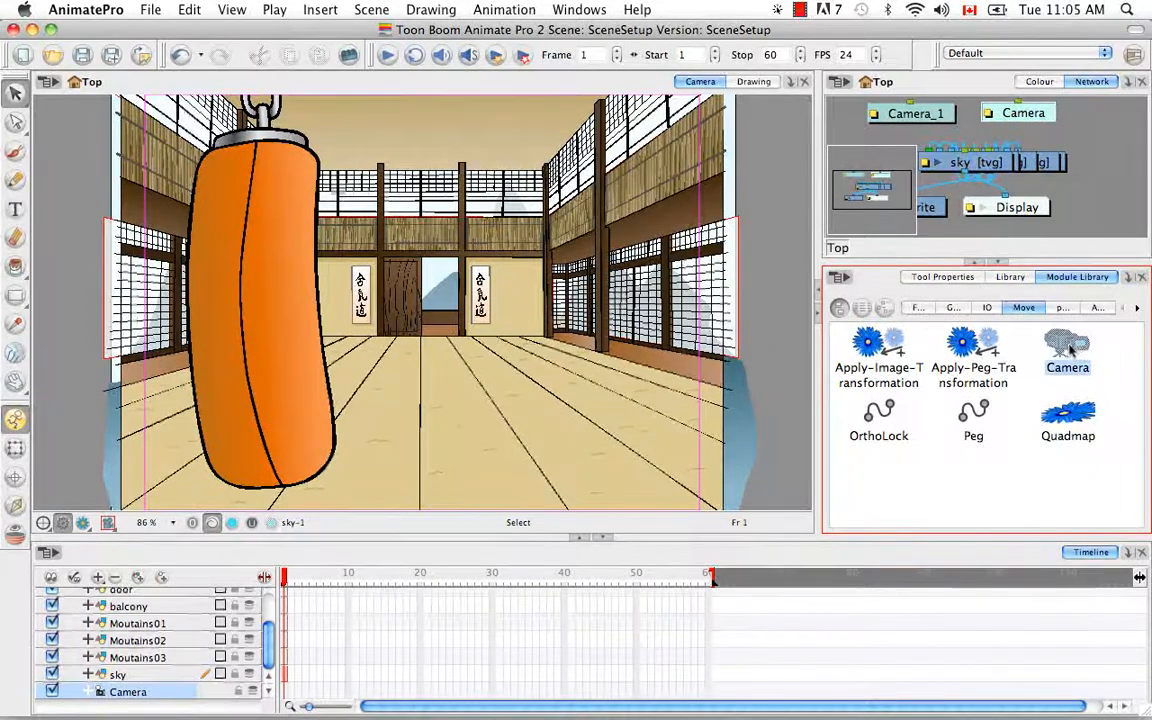
drag(1090, 175, 1118, 199)
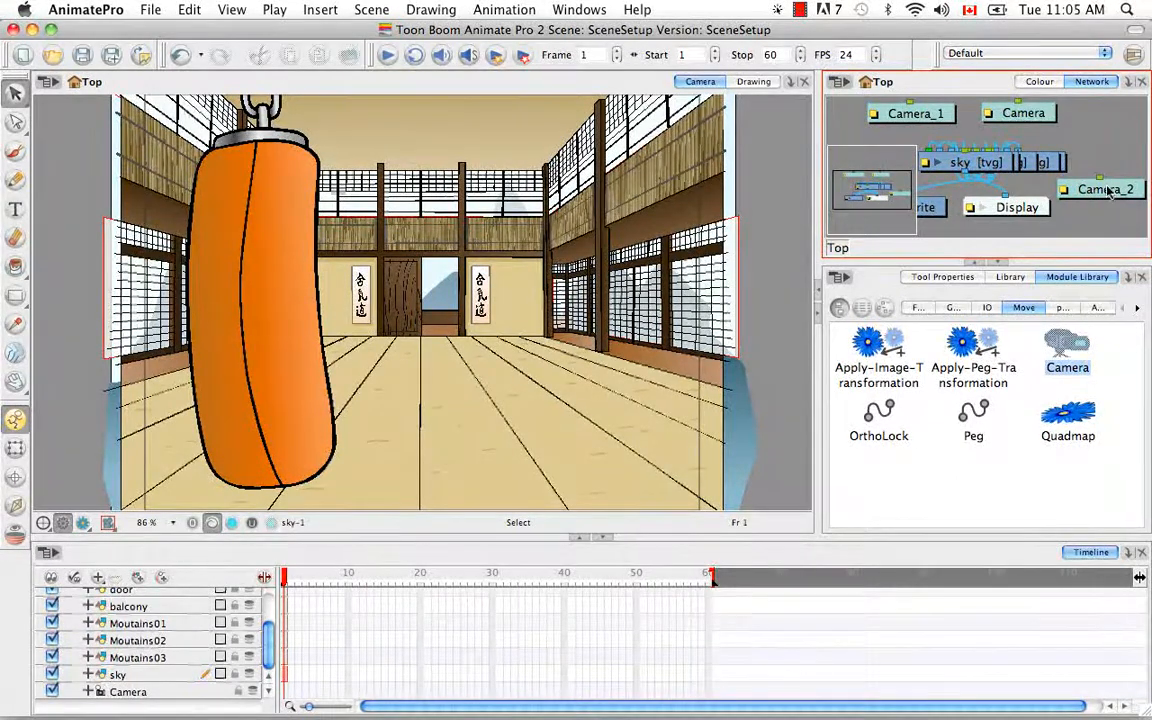
Delete the extra Camera_2 and Camera_1 modules from the network
click(1110, 190)
key(BackSpace)
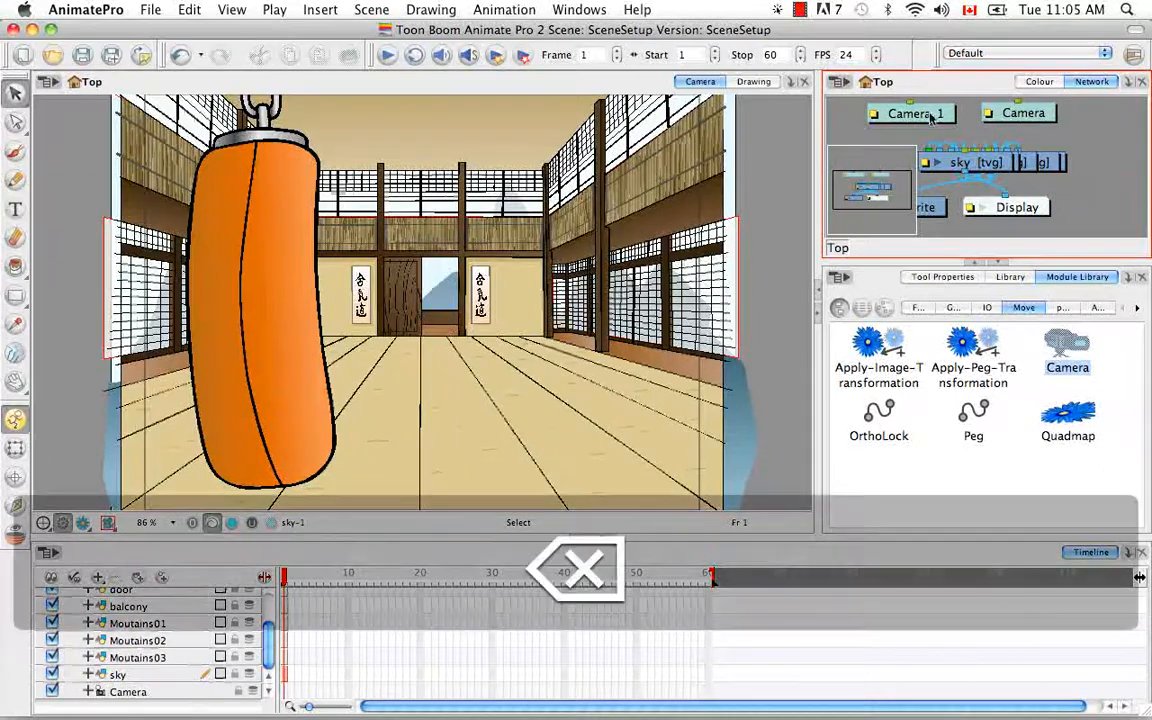
key(BackSpace)
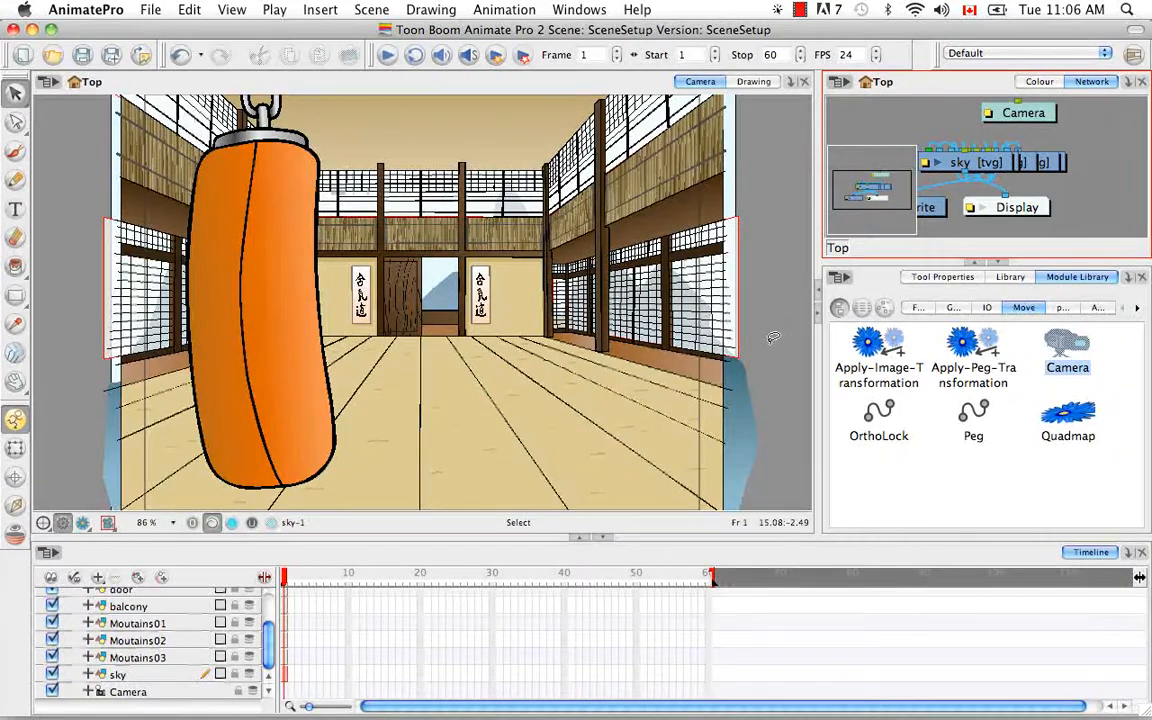
Add a parent peg to the Camera layer
click(158, 692)
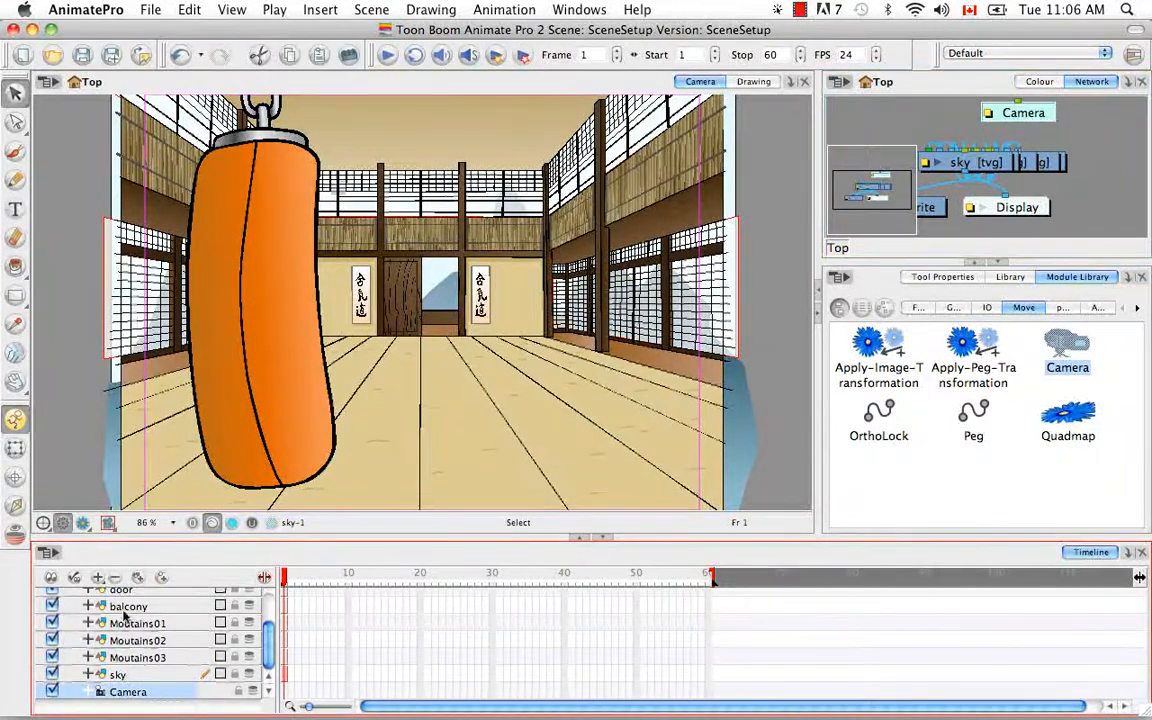
click(160, 580)
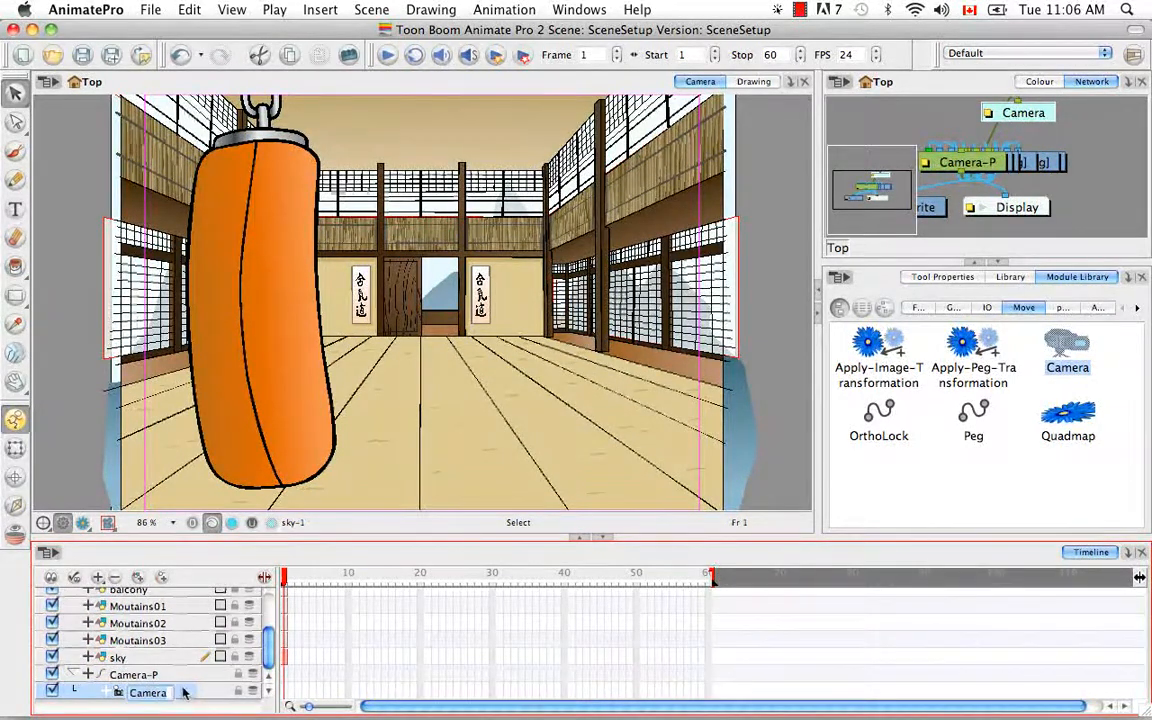
Detach the Camera layer from its parent peg and delete the Camera-P peg
drag(191, 693, 182, 667)
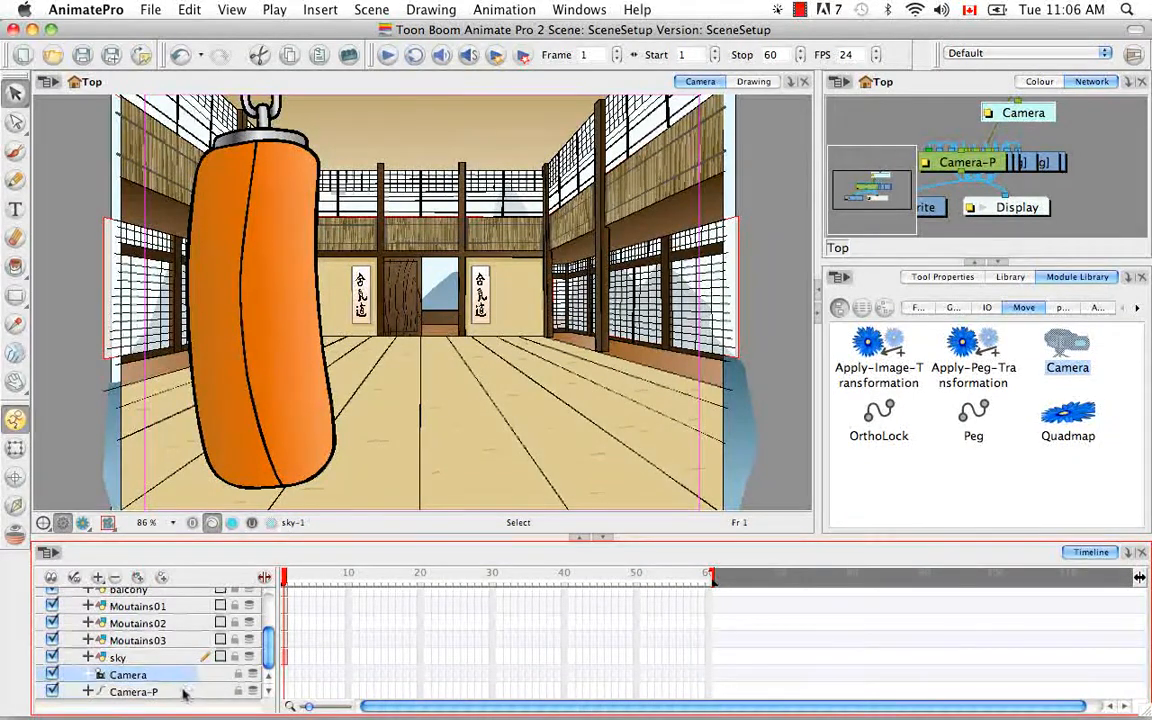
click(184, 692)
key(Delete)
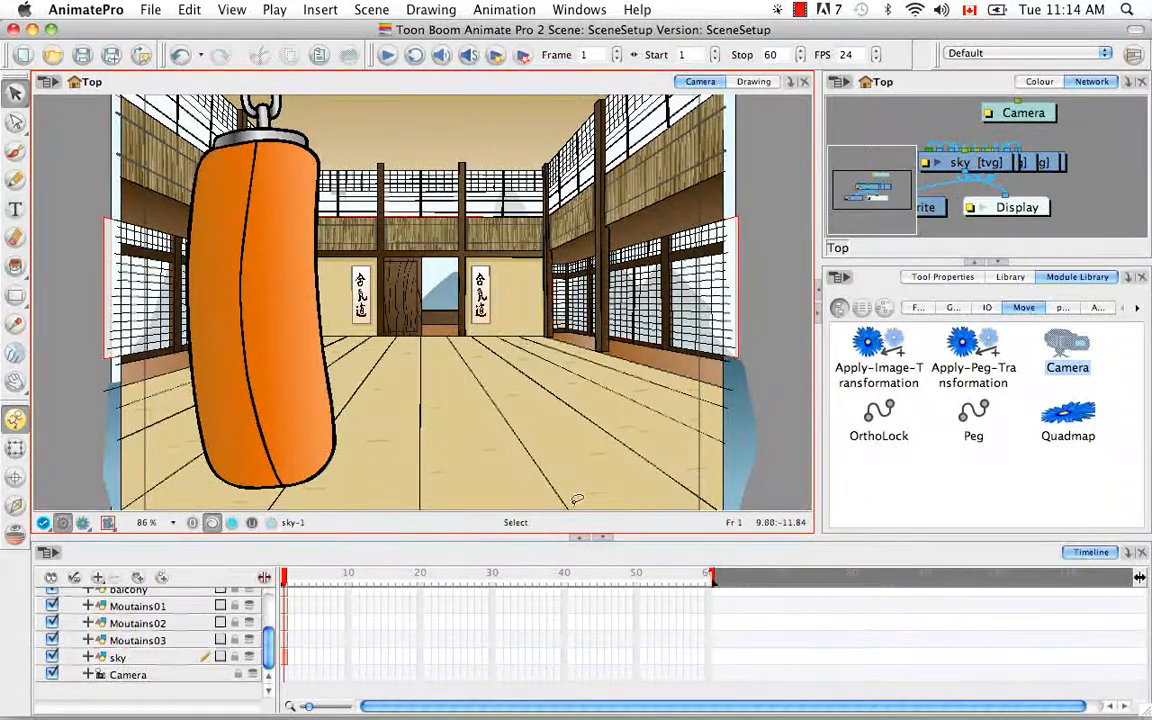
Select the camera frame in the Camera view with the Transform tool
key(super+minus)
key(super+minus)
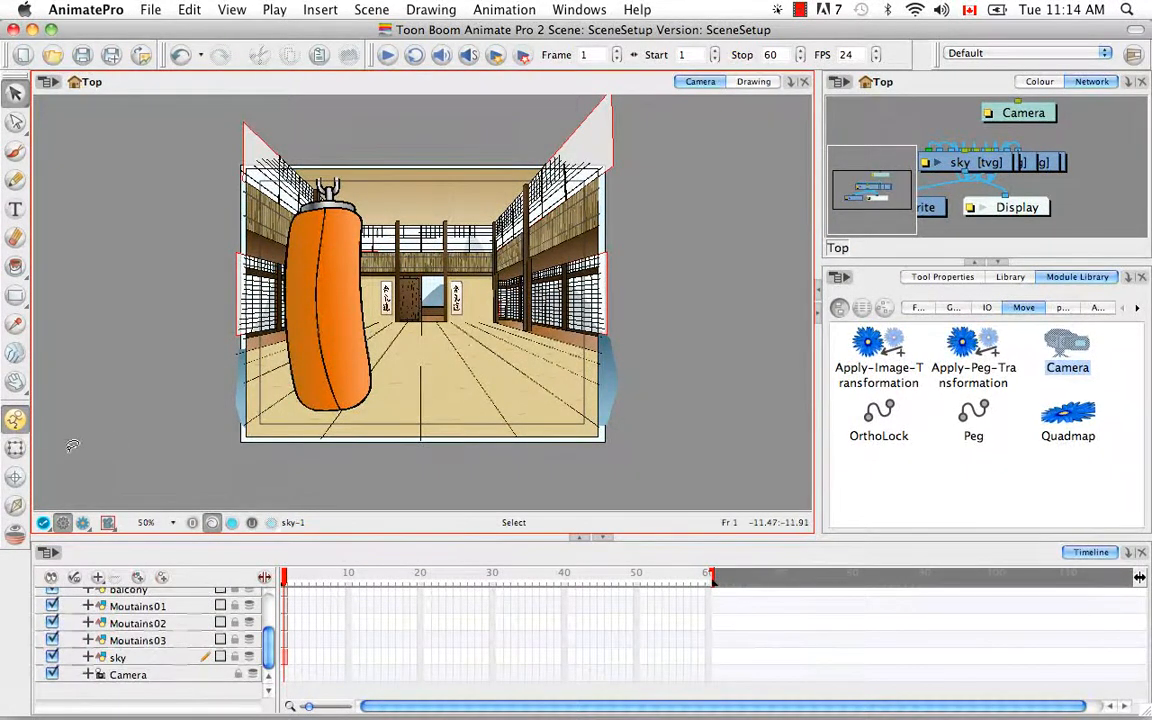
click(15, 447)
click(295, 428)
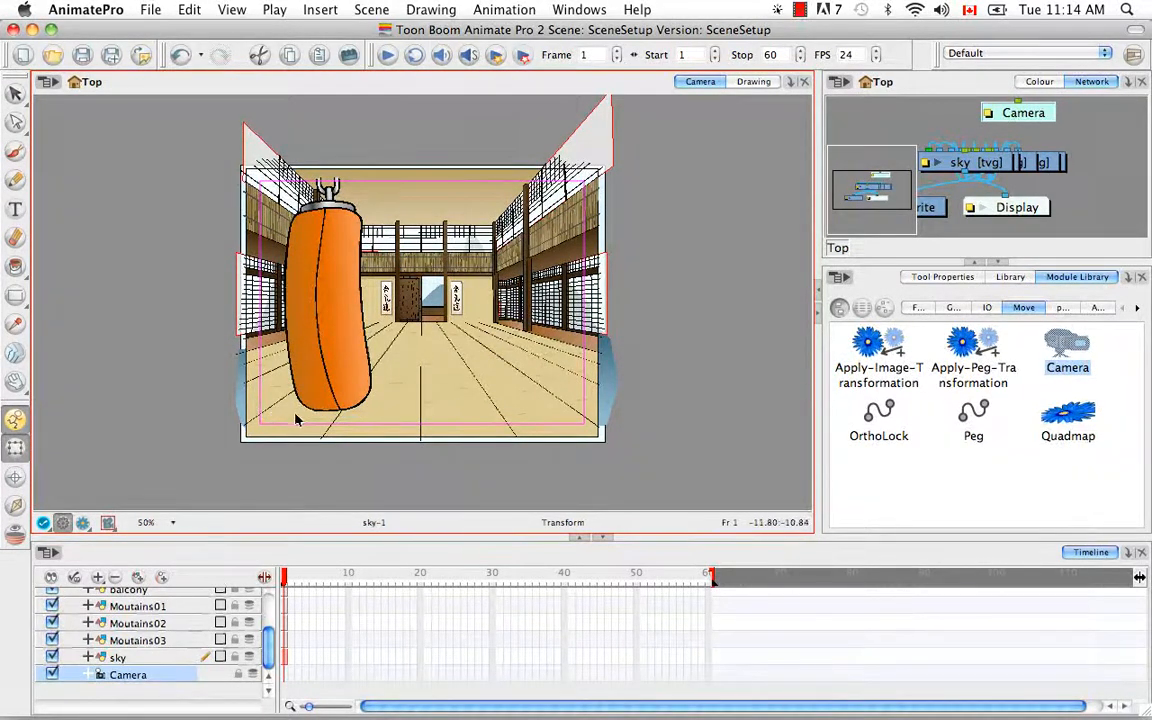
Reselect the Camera layer in the timeline and show the Advanced Animation toolbar
click(411, 496)
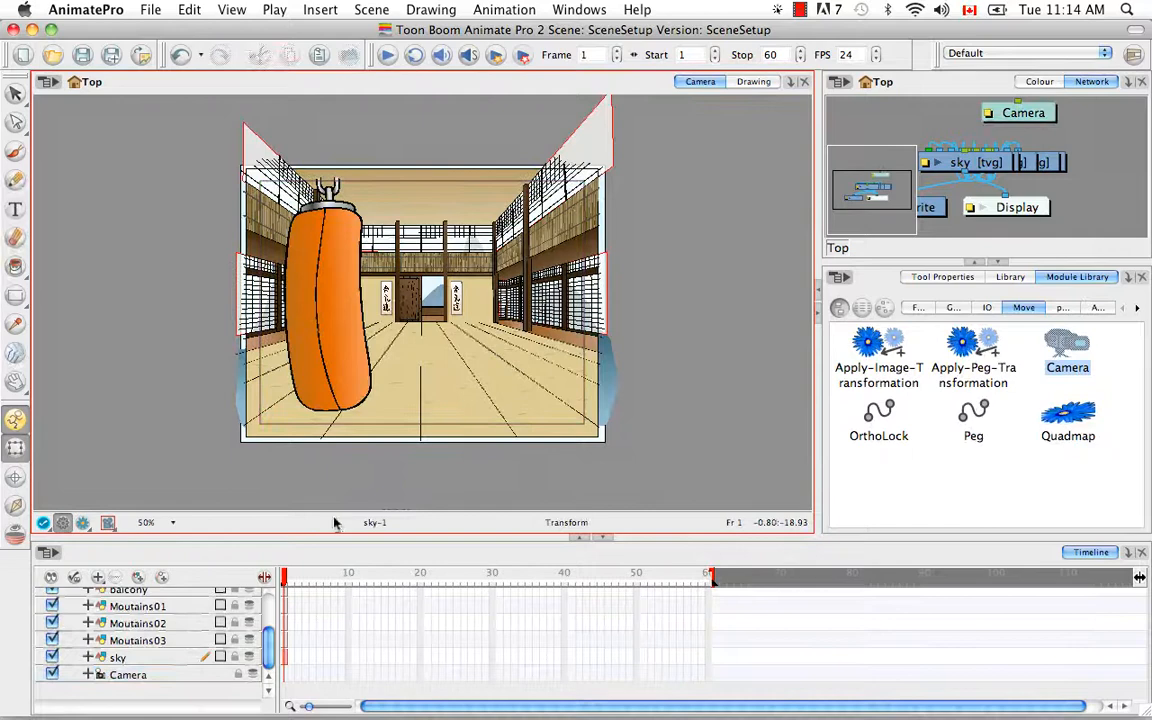
click(133, 676)
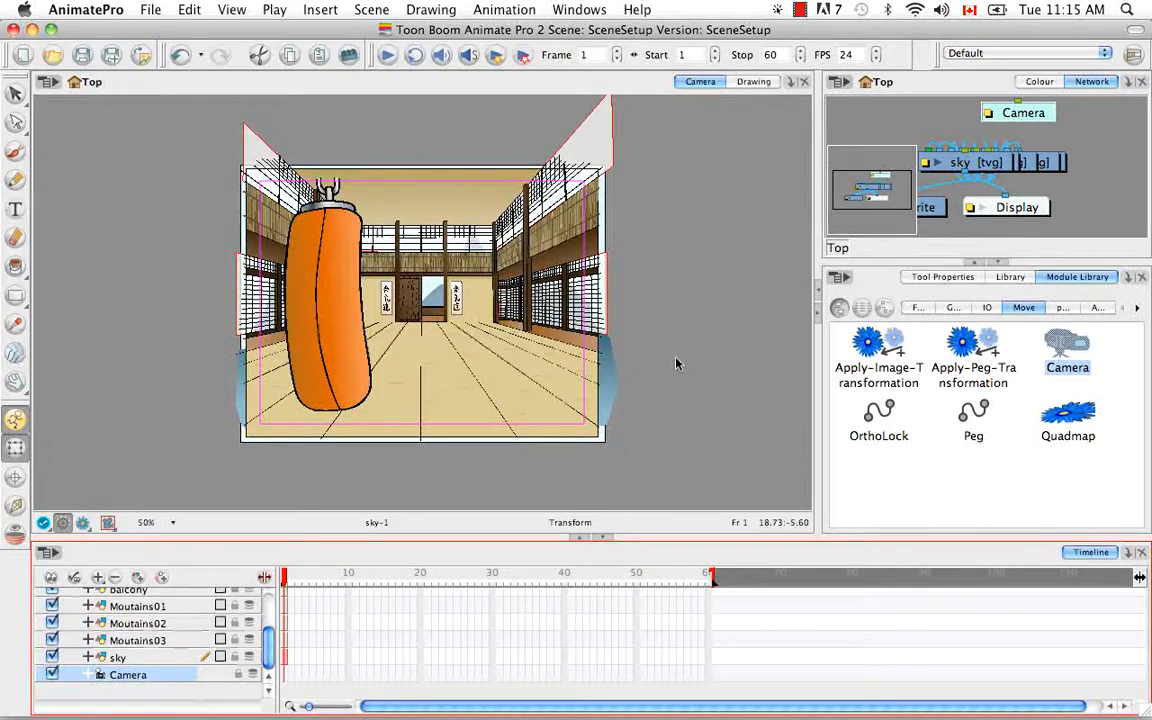
click(556, 9)
mouse_move(640, 92)
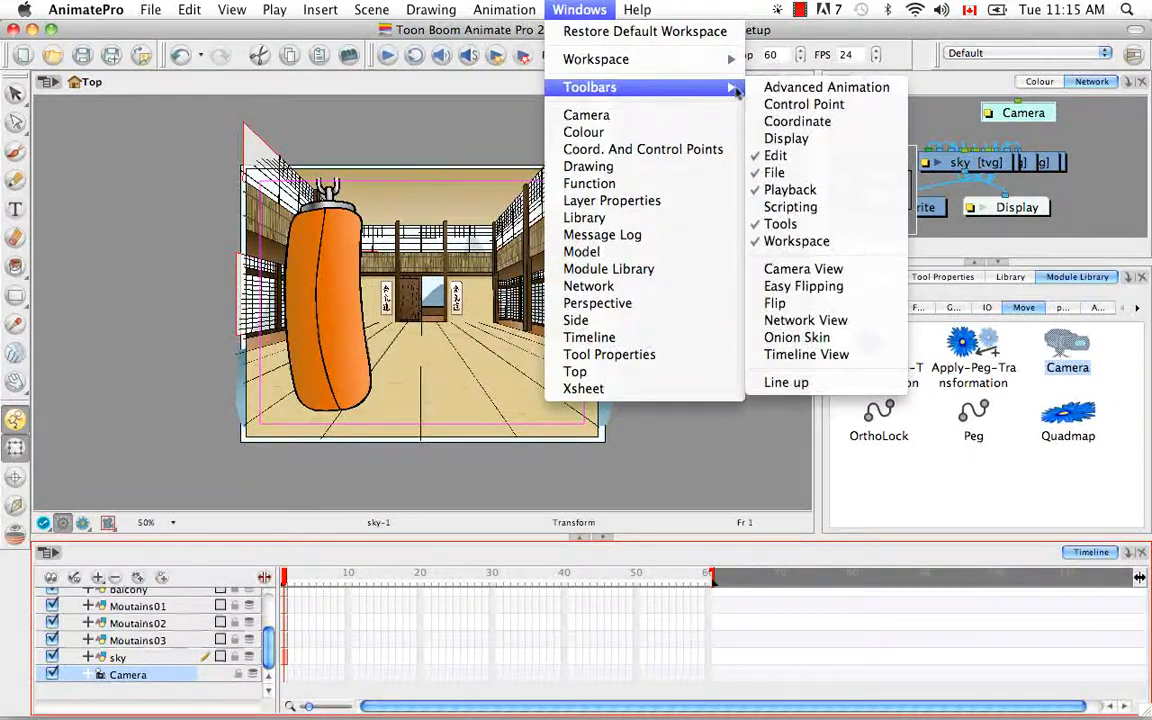
click(780, 87)
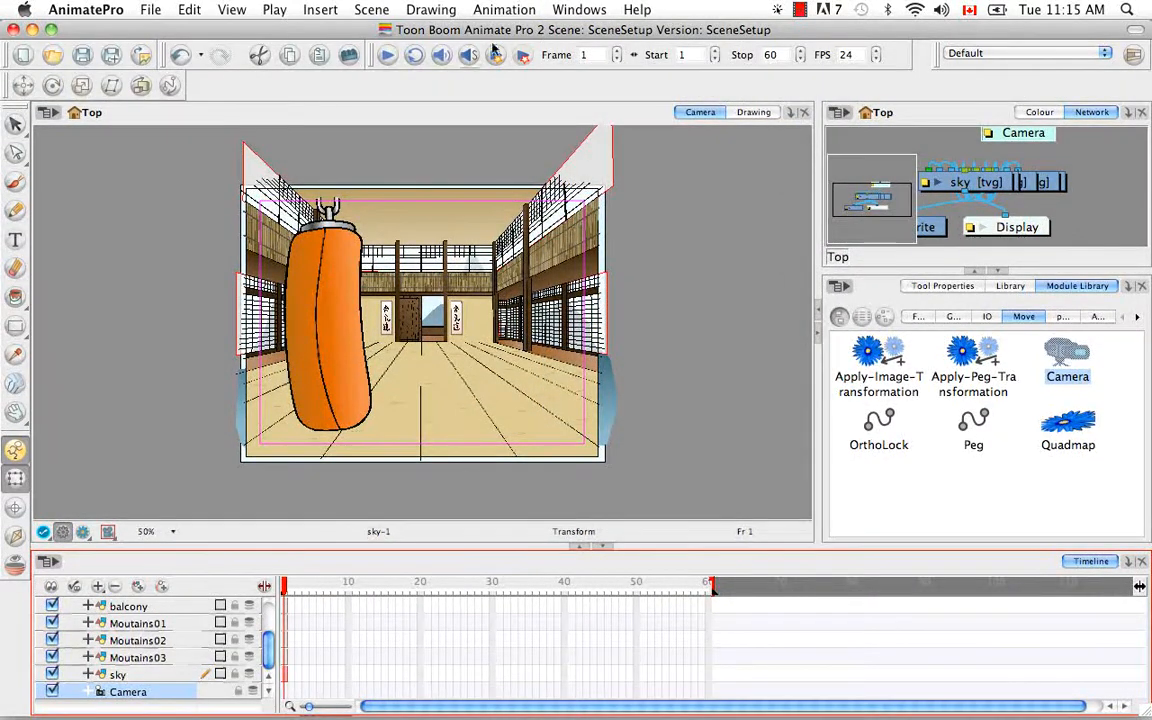
click(512, 10)
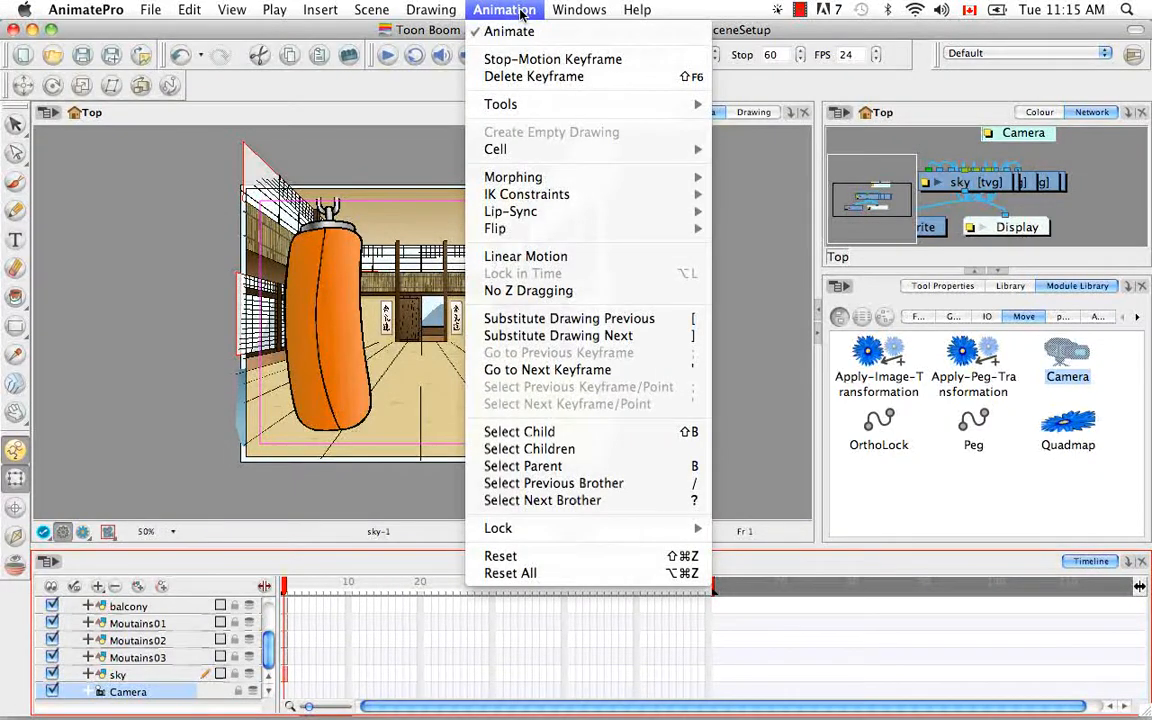
click(707, 210)
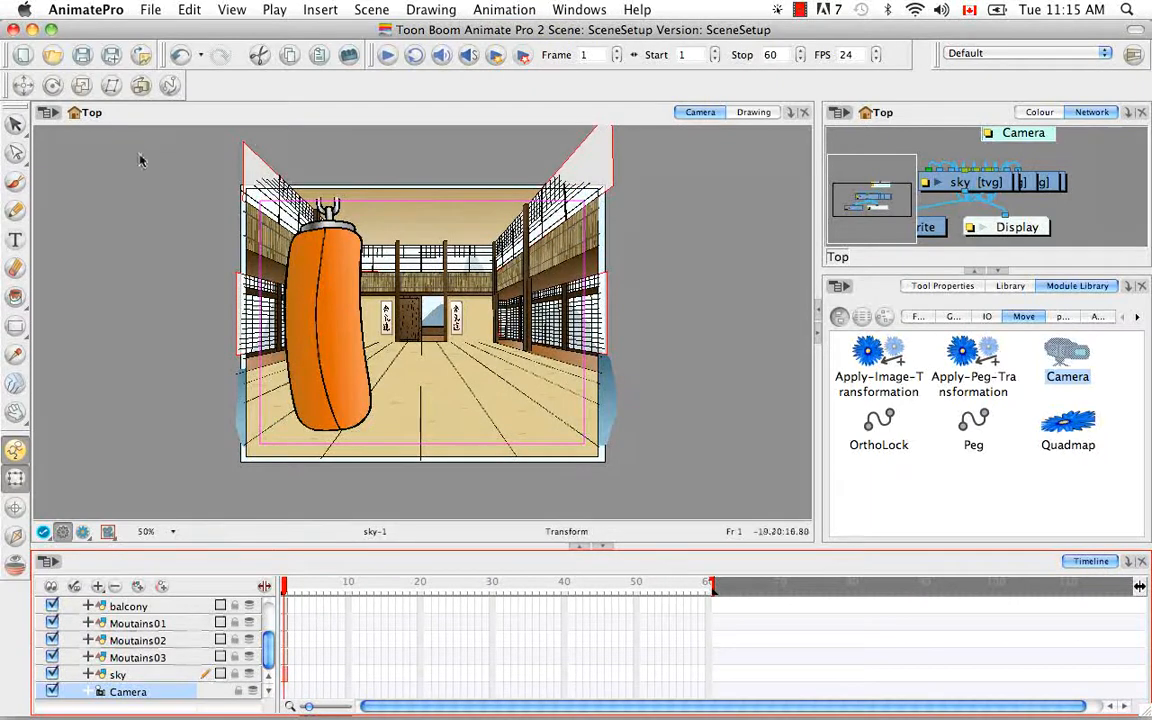
Try moving the camera frame sideways with the Translate tool and tilting it with the Rotate tool
click(22, 87)
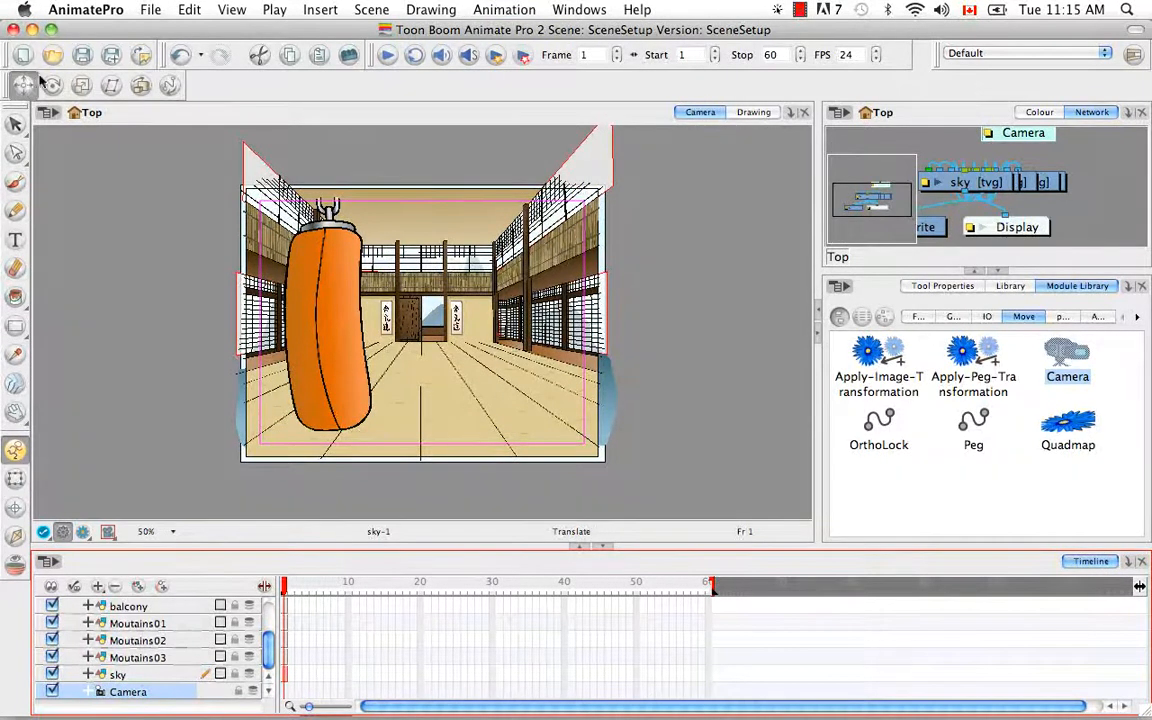
drag(295, 185, 256, 205)
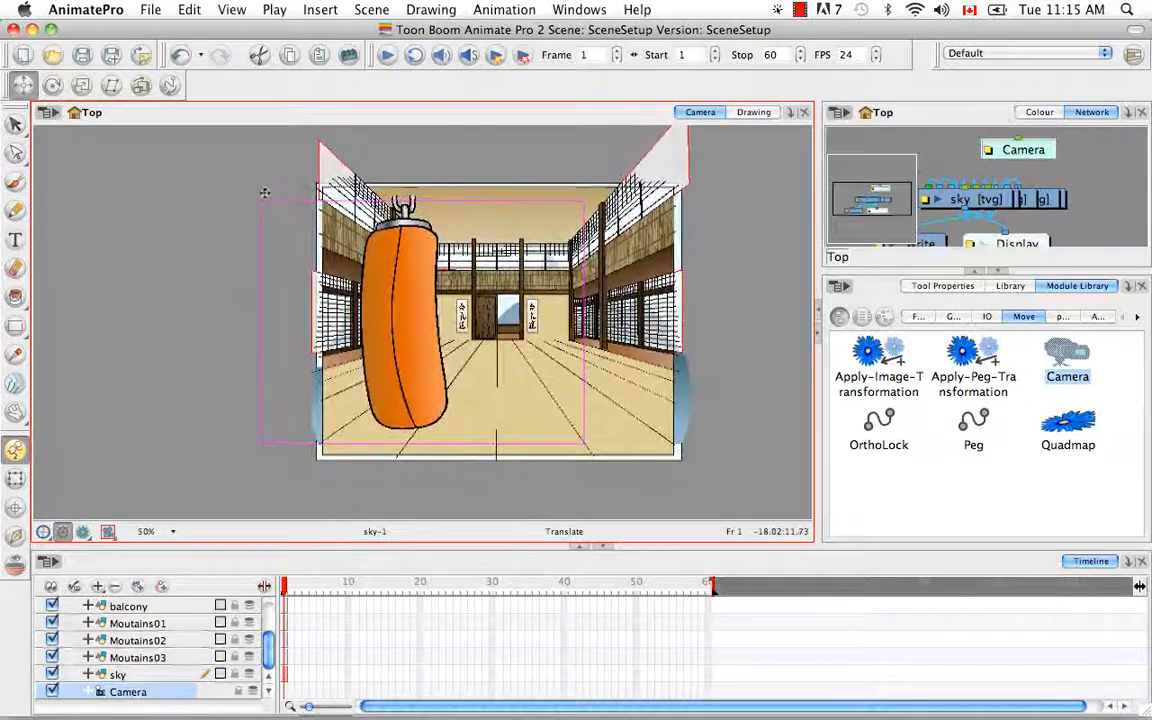
click(52, 85)
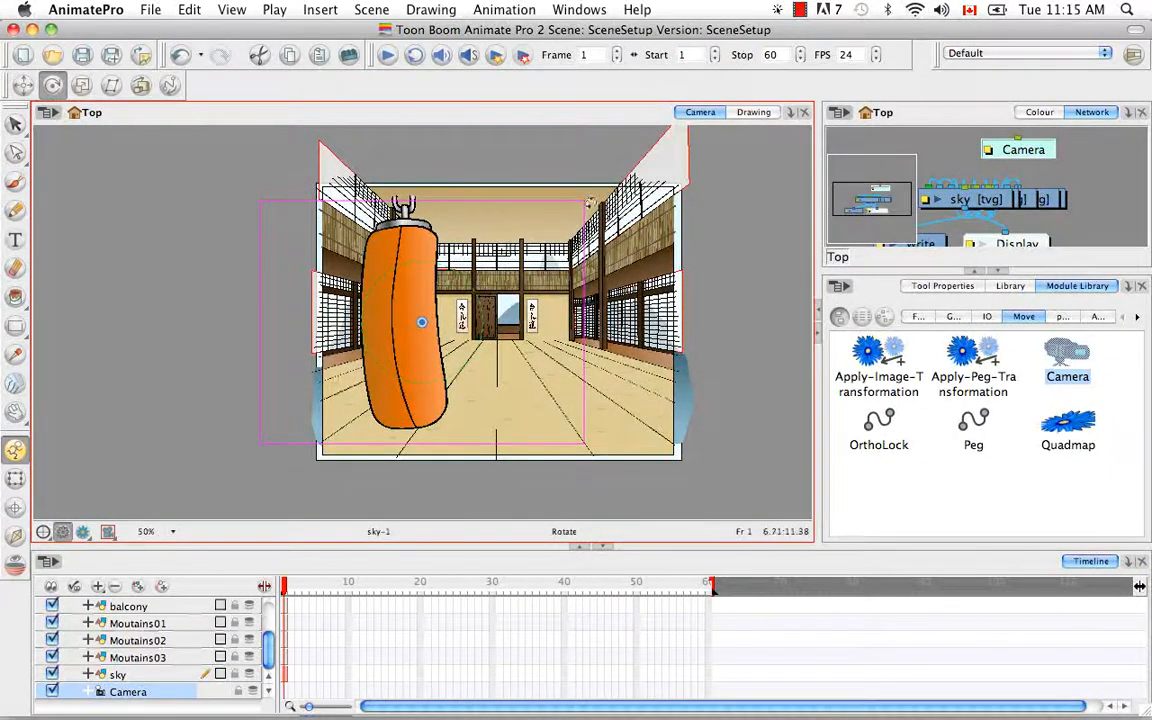
drag(710, 479, 633, 395)
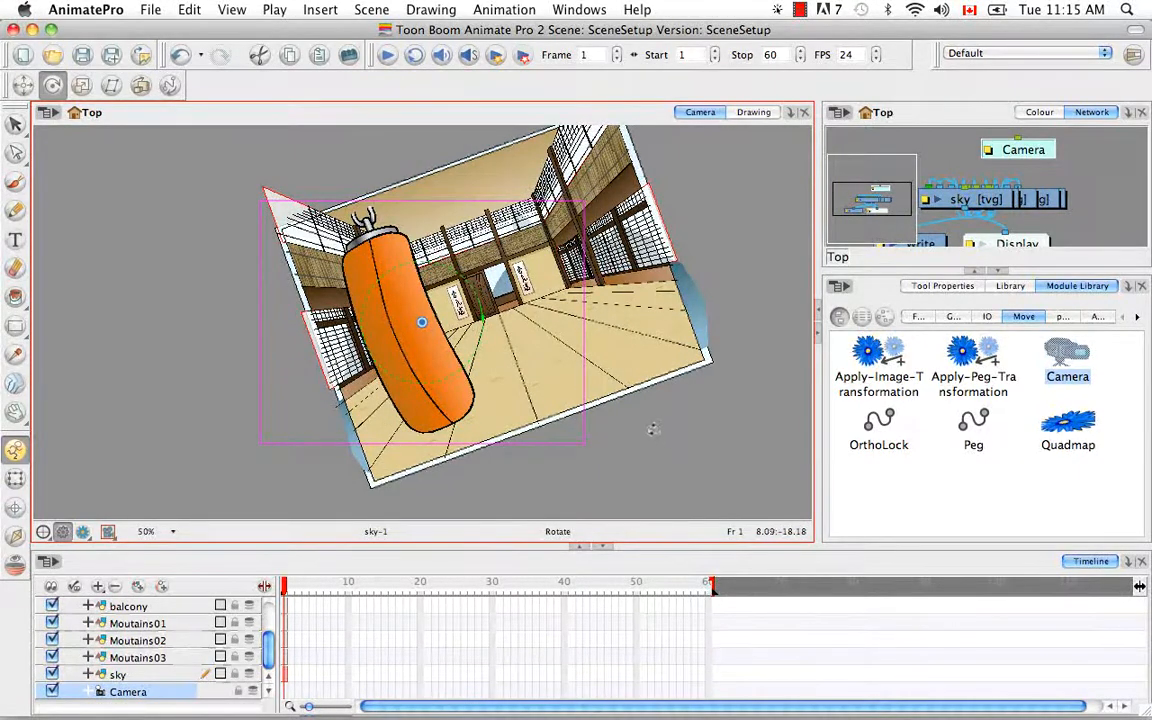
Undo the camera's rotation and translation
key(super+z)
key(super+z)
key(super+z)
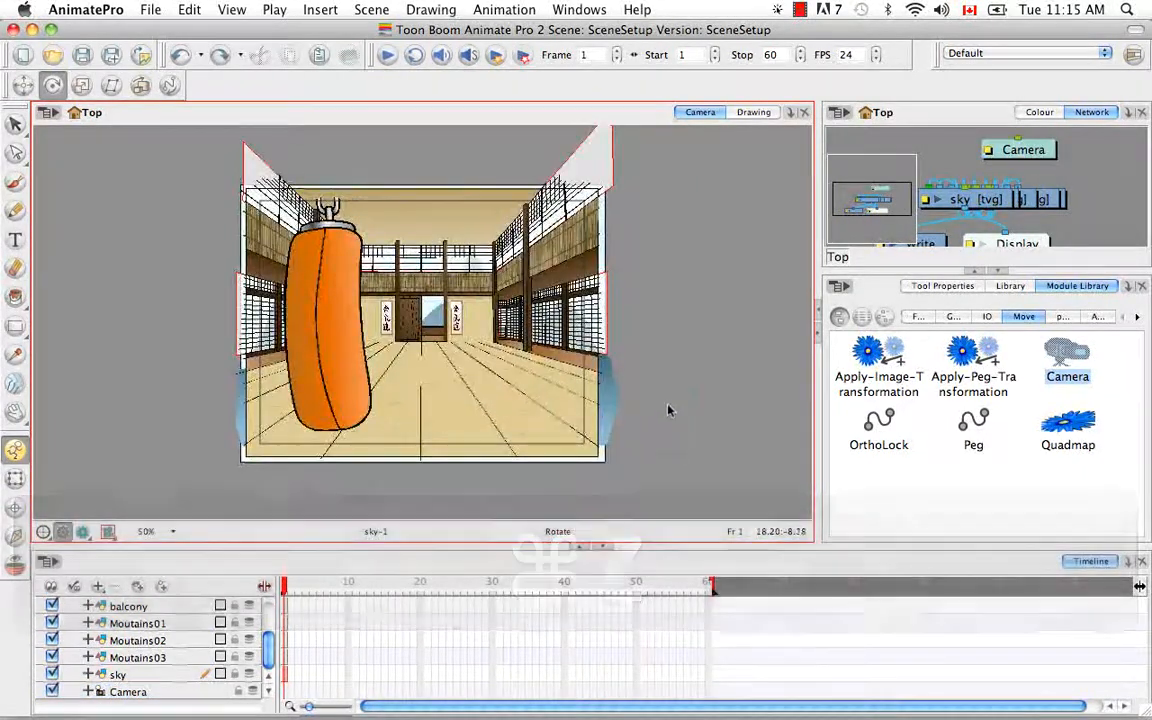
Preview the camera's framing in Render View and return to OpenGL View
click(84, 532)
click(84, 532)
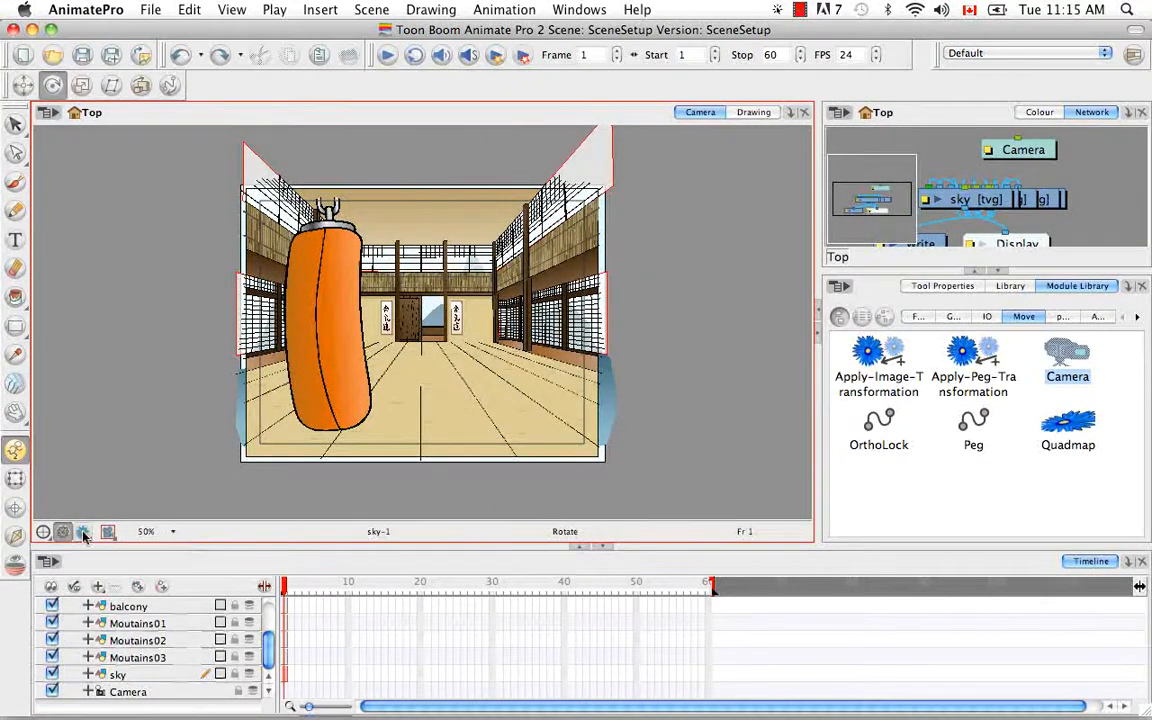
click(84, 532)
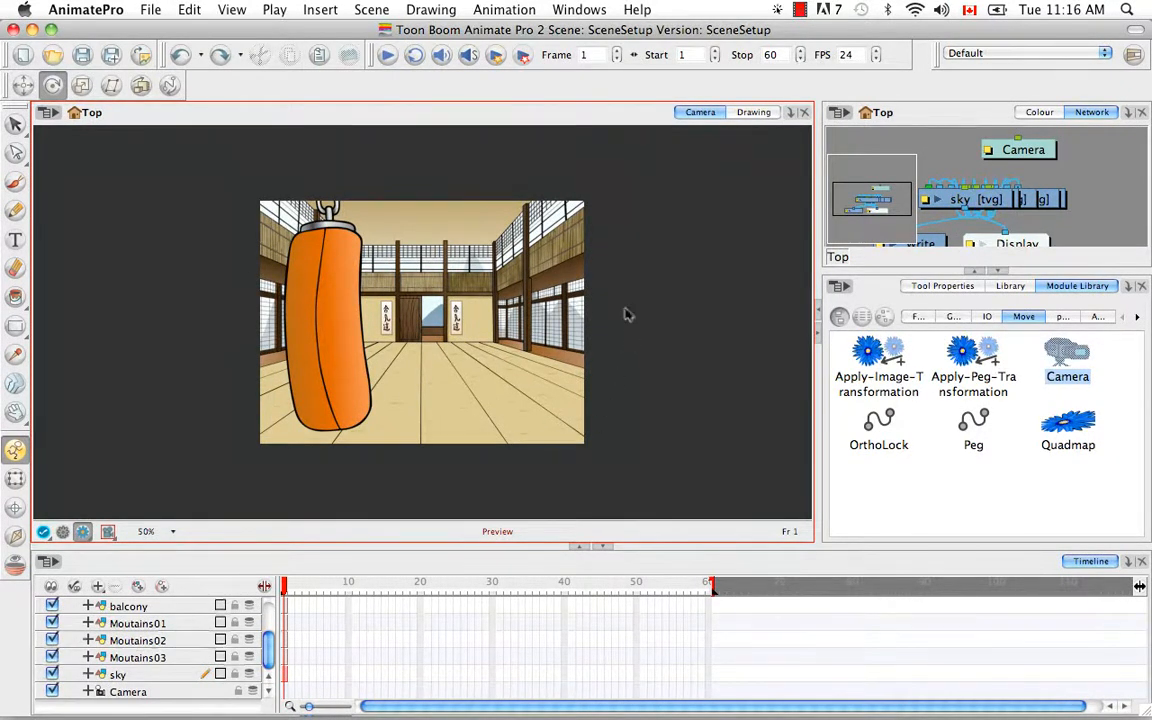
click(62, 532)
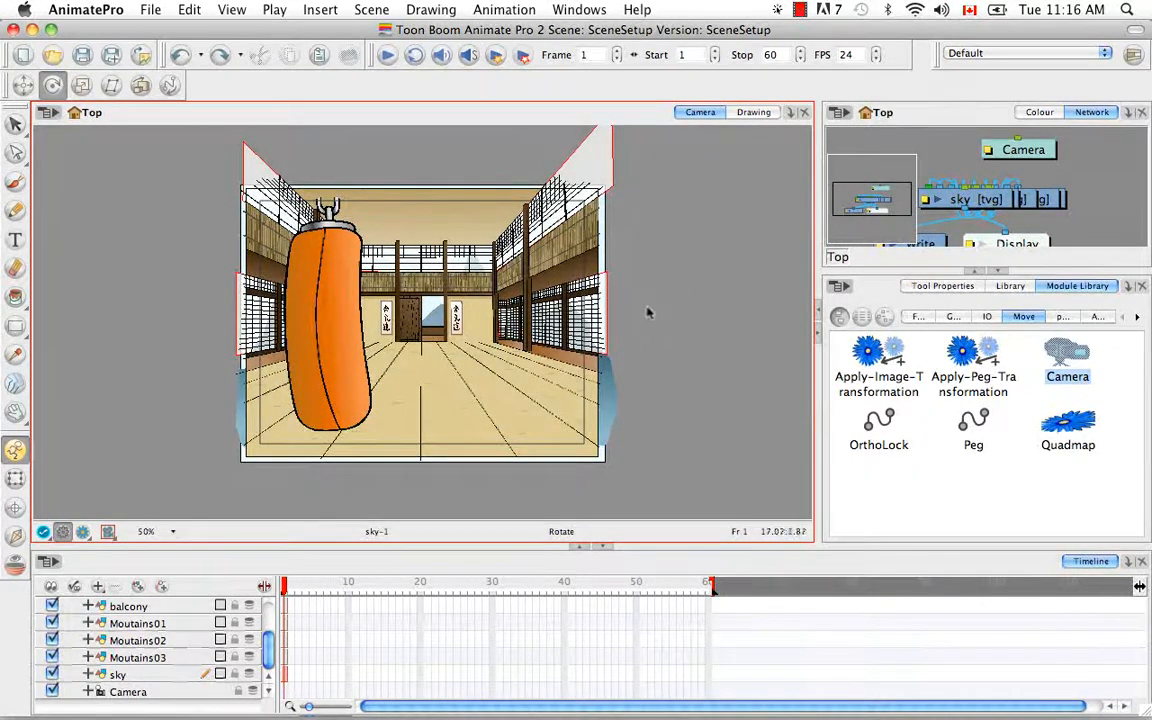
Select the camera frame, open the Camera layer's properties and place the dialog beside the scene
click(492, 207)
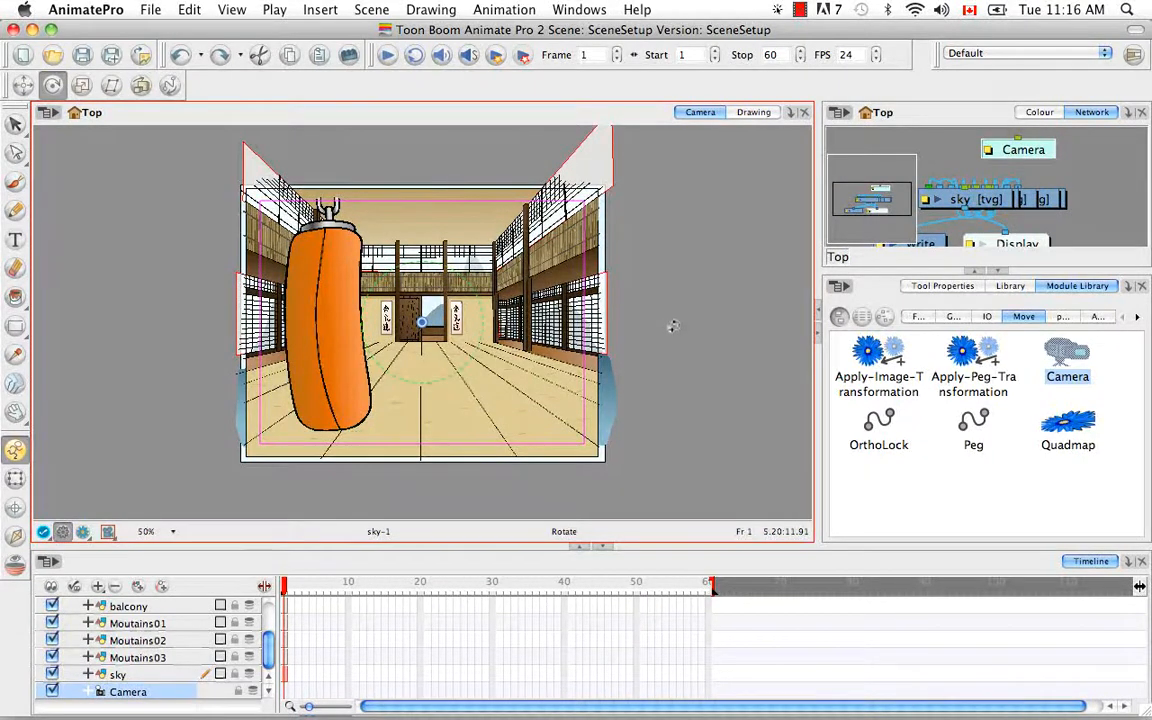
double_click(186, 692)
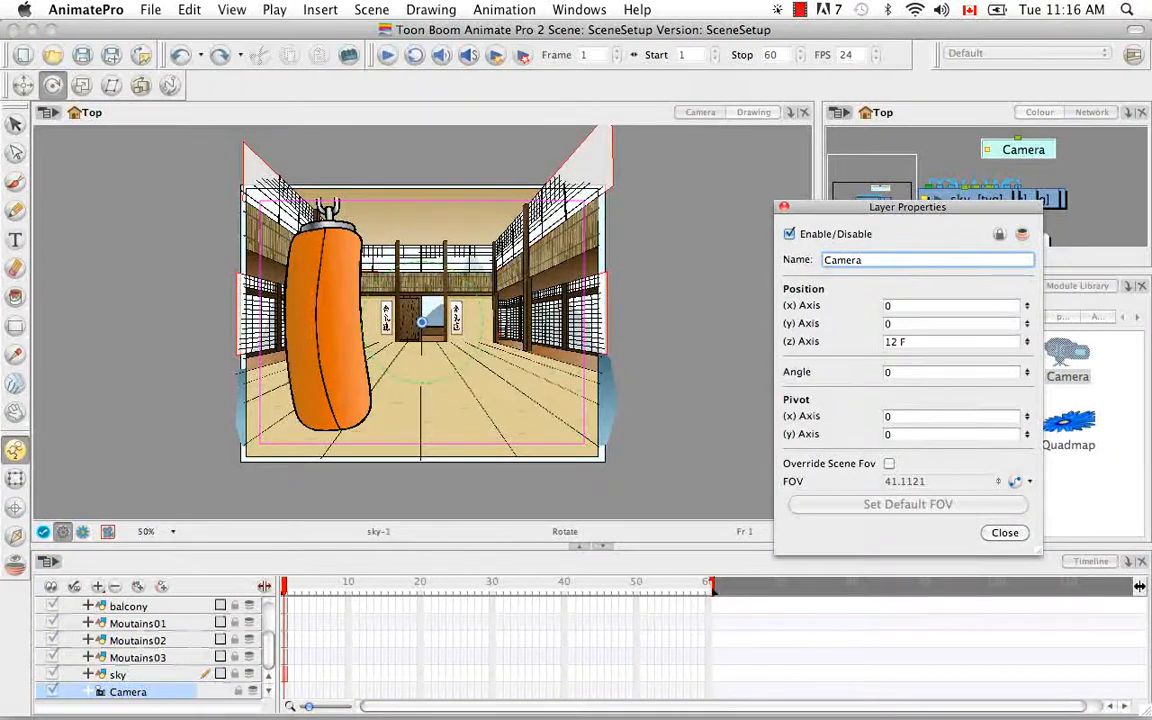
drag(965, 213, 832, 151)
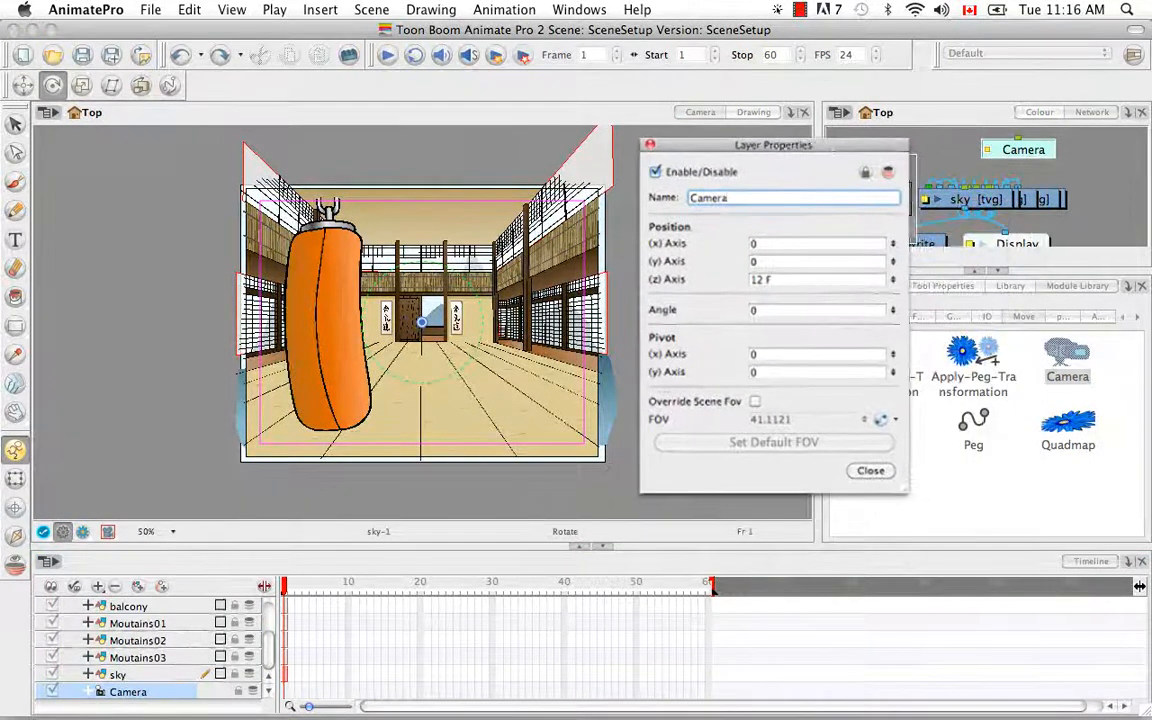
Disable the Camera layer in its properties and re-enable it
click(655, 172)
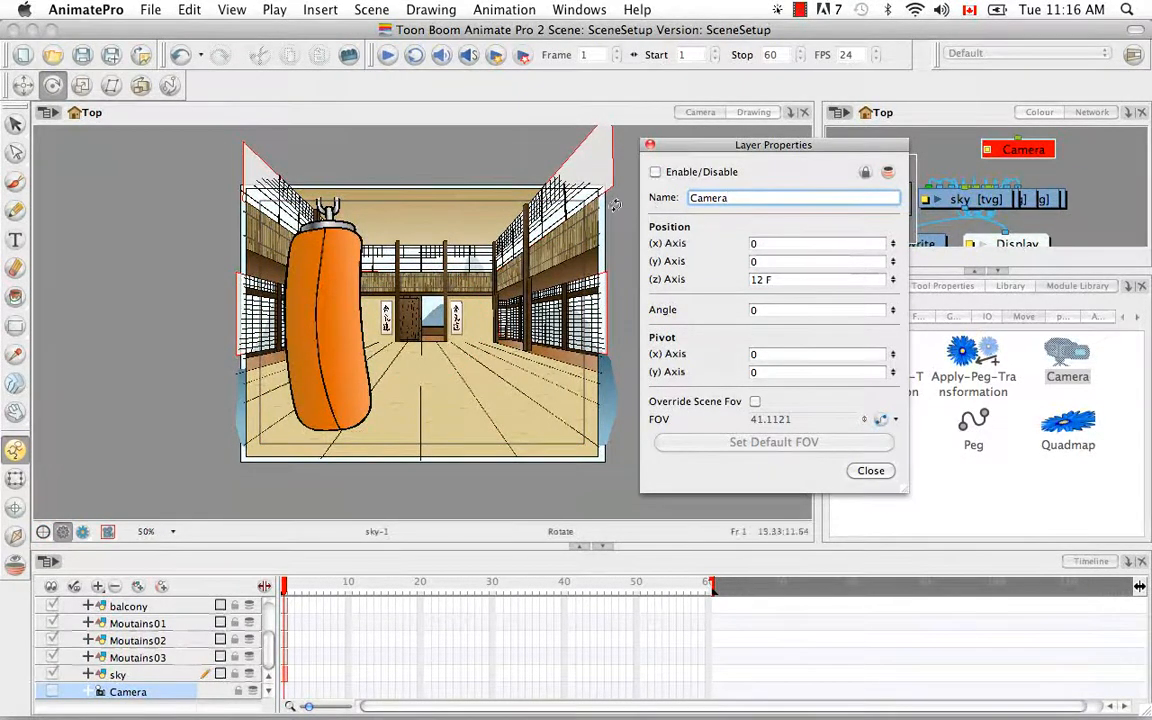
click(655, 172)
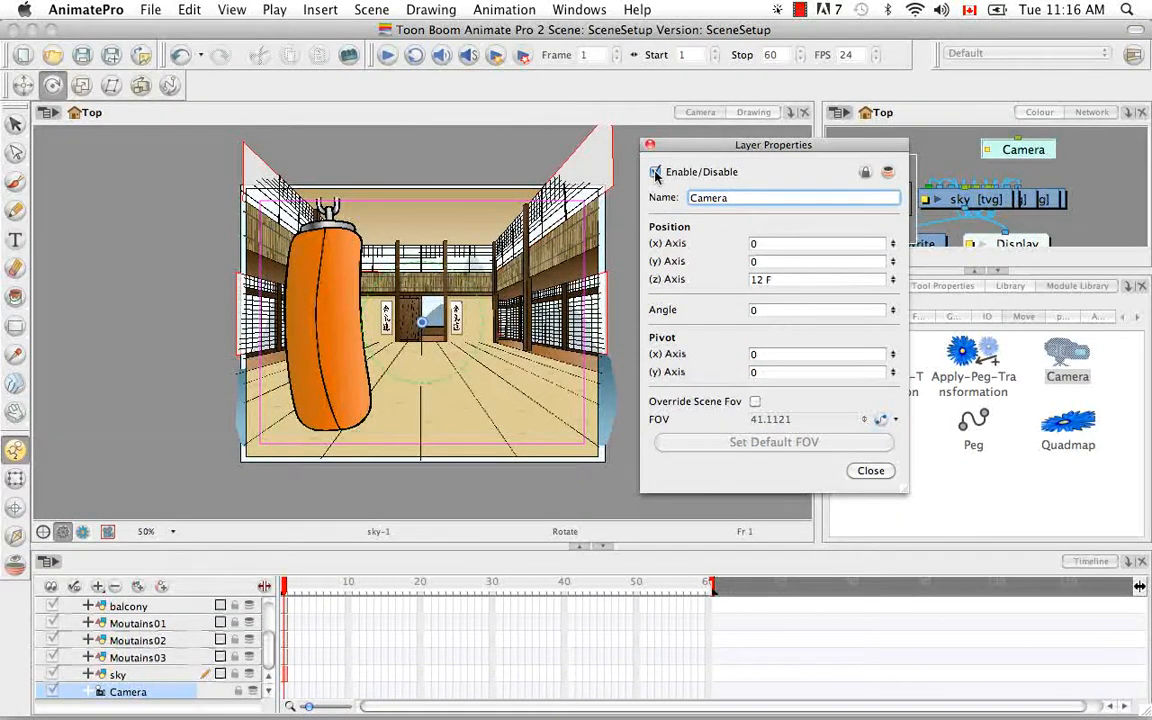
click(655, 172)
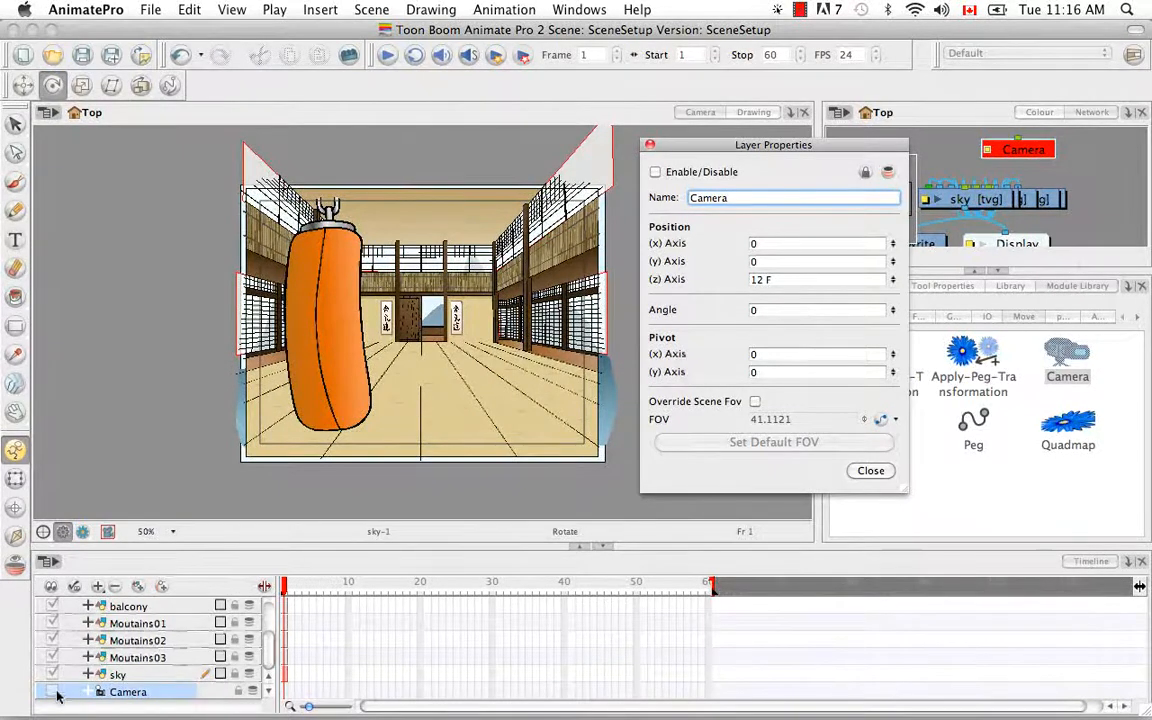
click(655, 173)
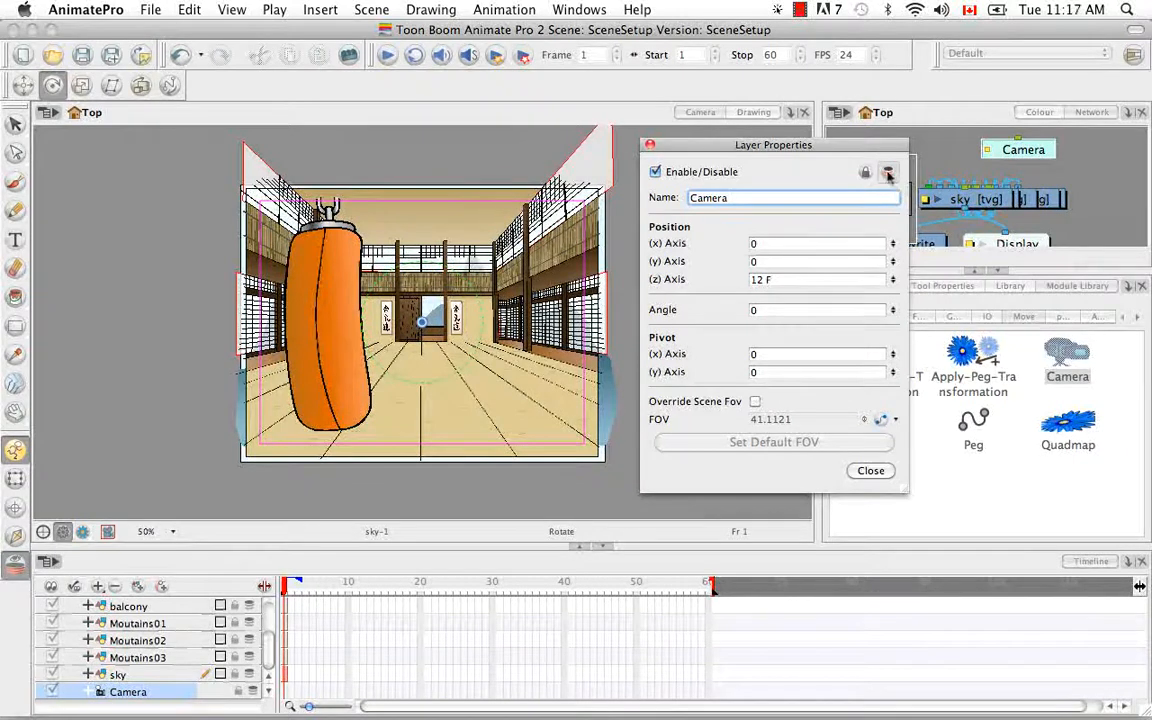
Set the camera's position to 1.4 E on x, 1.3 S on y and 13.7 F on z
click(292, 586)
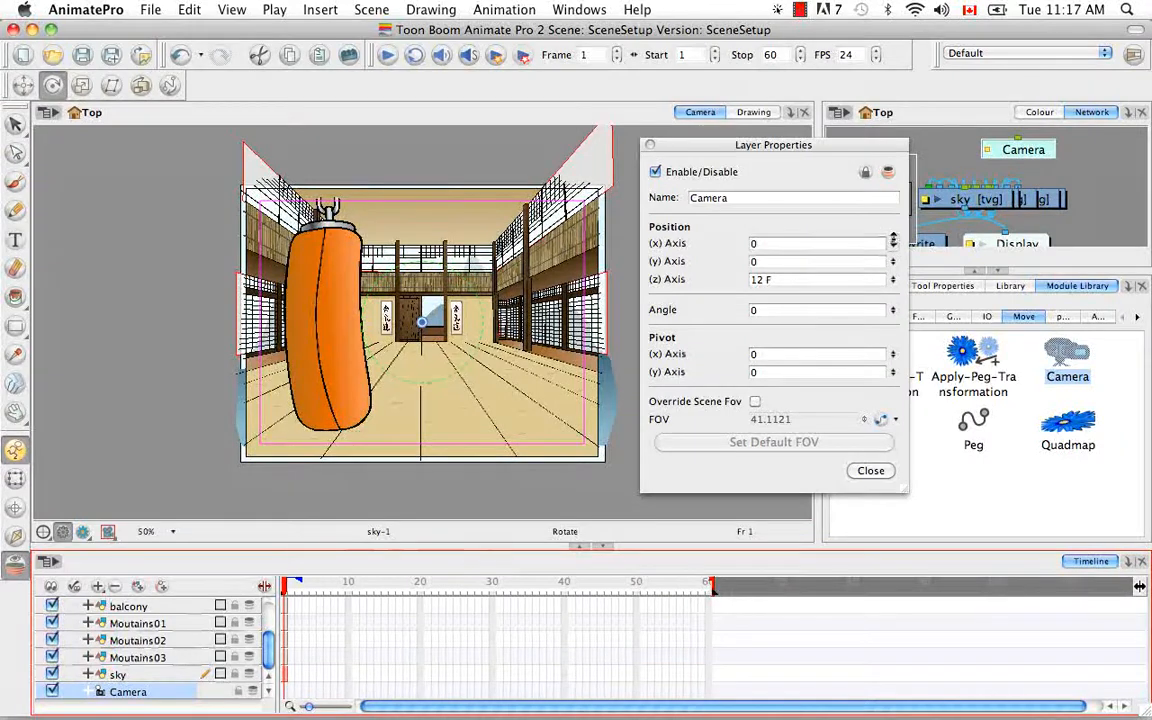
drag(893, 240, 893, 201)
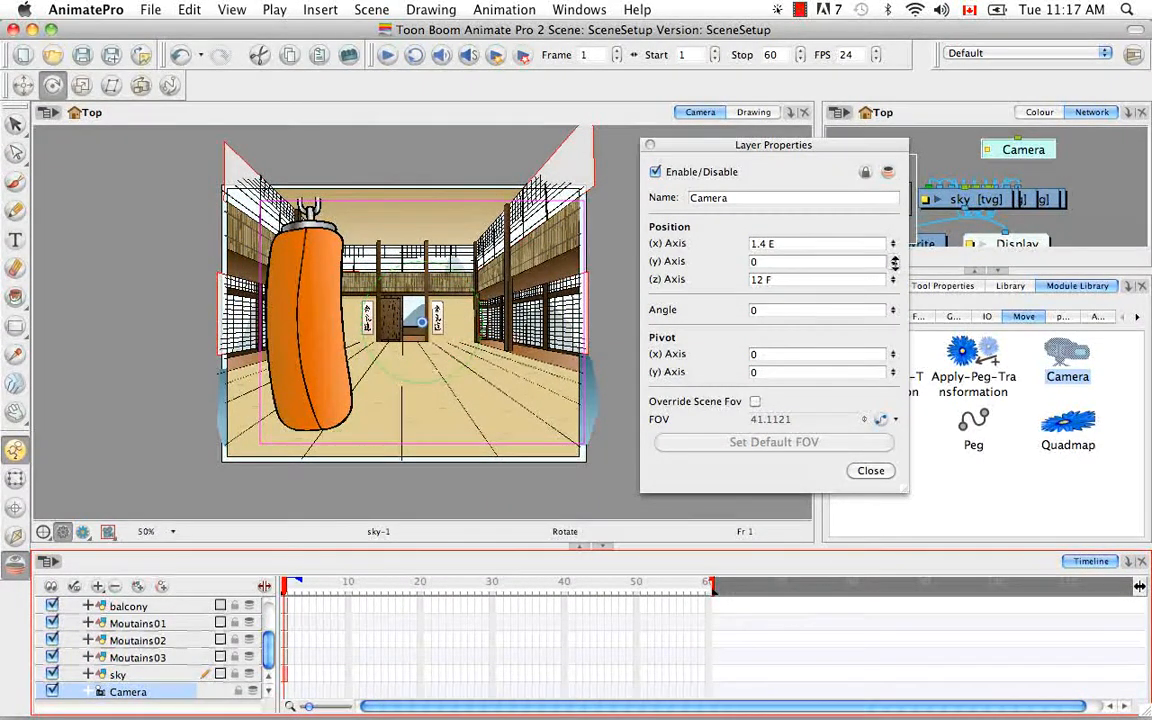
drag(896, 296, 896, 305)
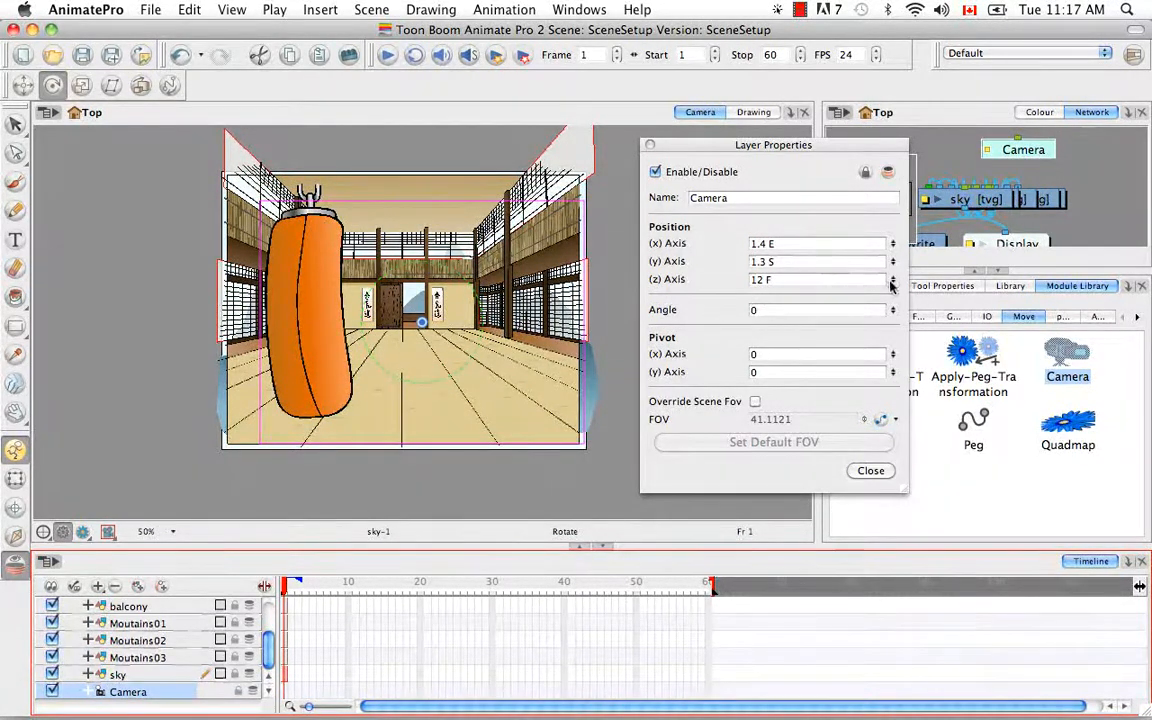
drag(892, 280, 892, 298)
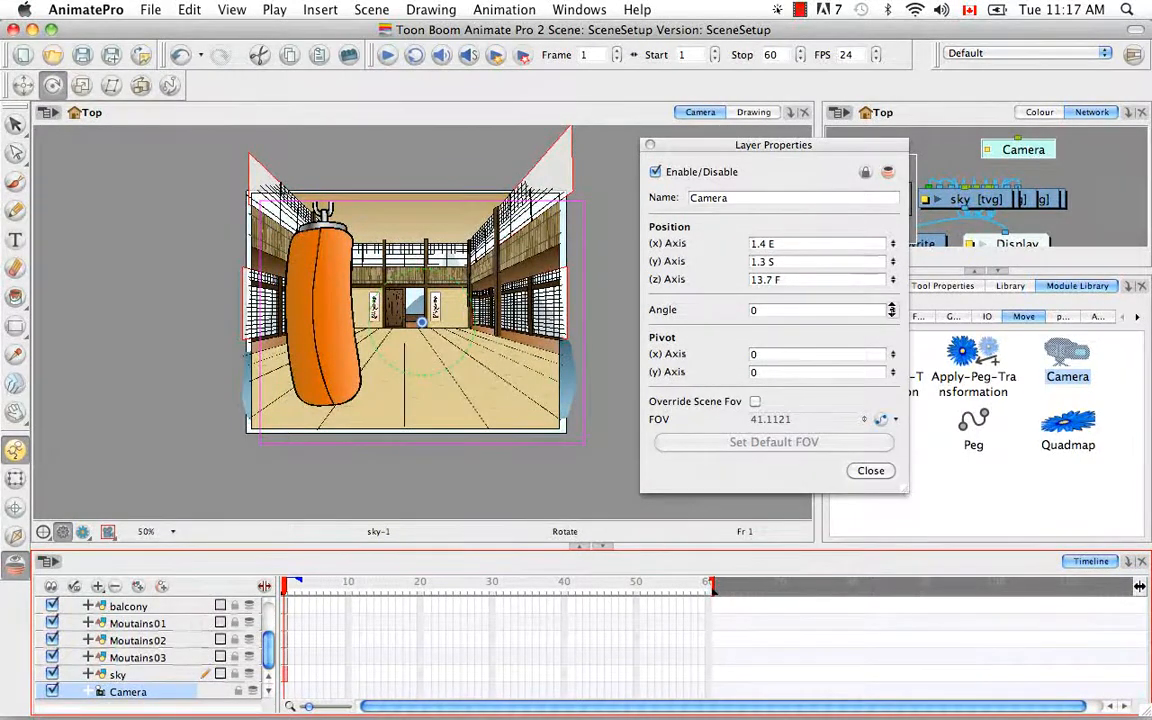
Set the camera's angle to 26 and its pivot to 2.7 E on x and 4.3 N on y
drag(893, 260, 893, 258)
drag(893, 310, 893, 284)
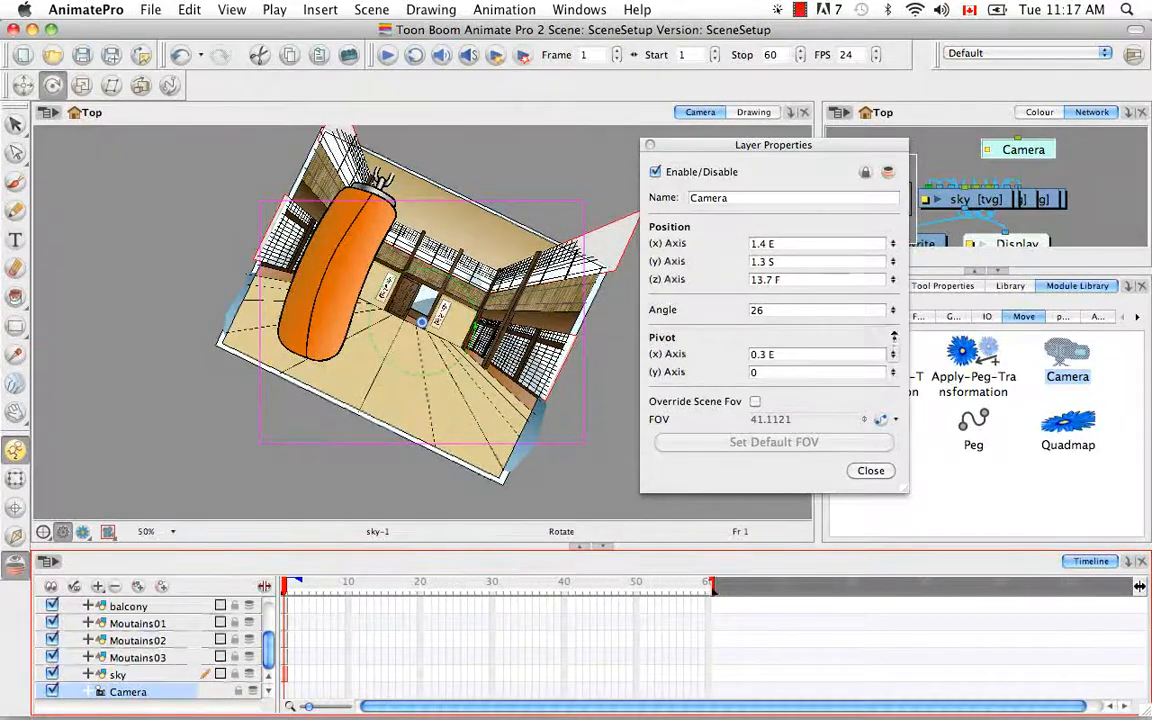
drag(894, 337, 896, 311)
drag(893, 355, 894, 318)
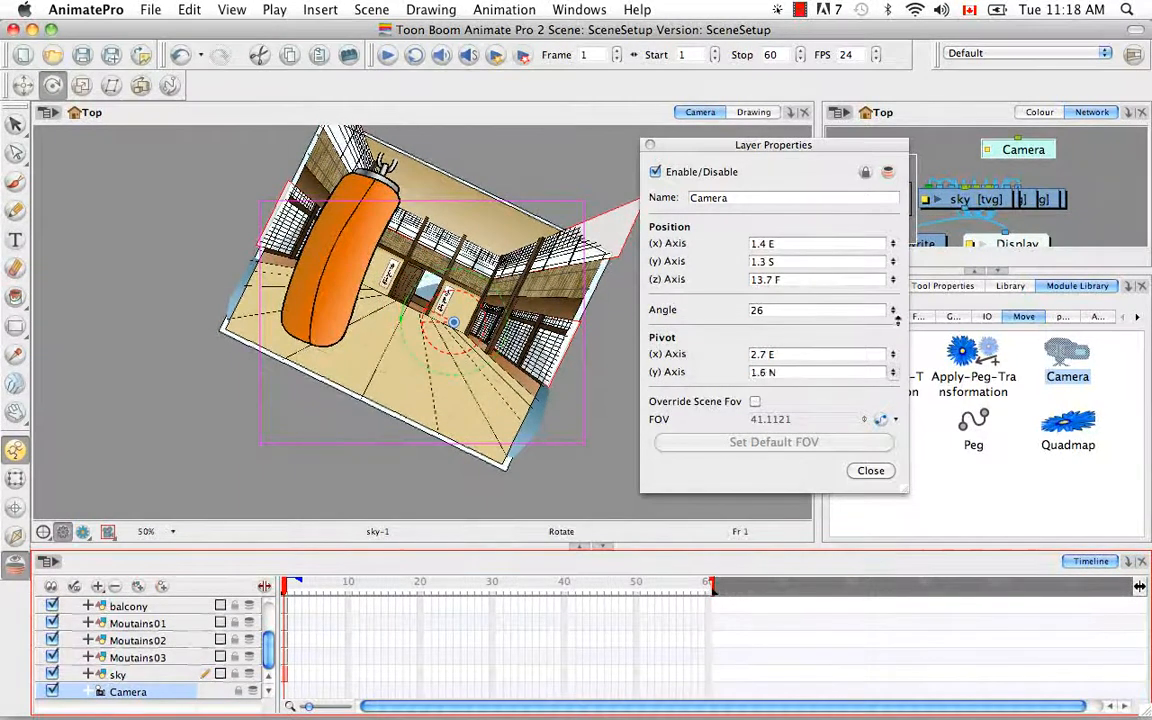
drag(893, 372, 895, 307)
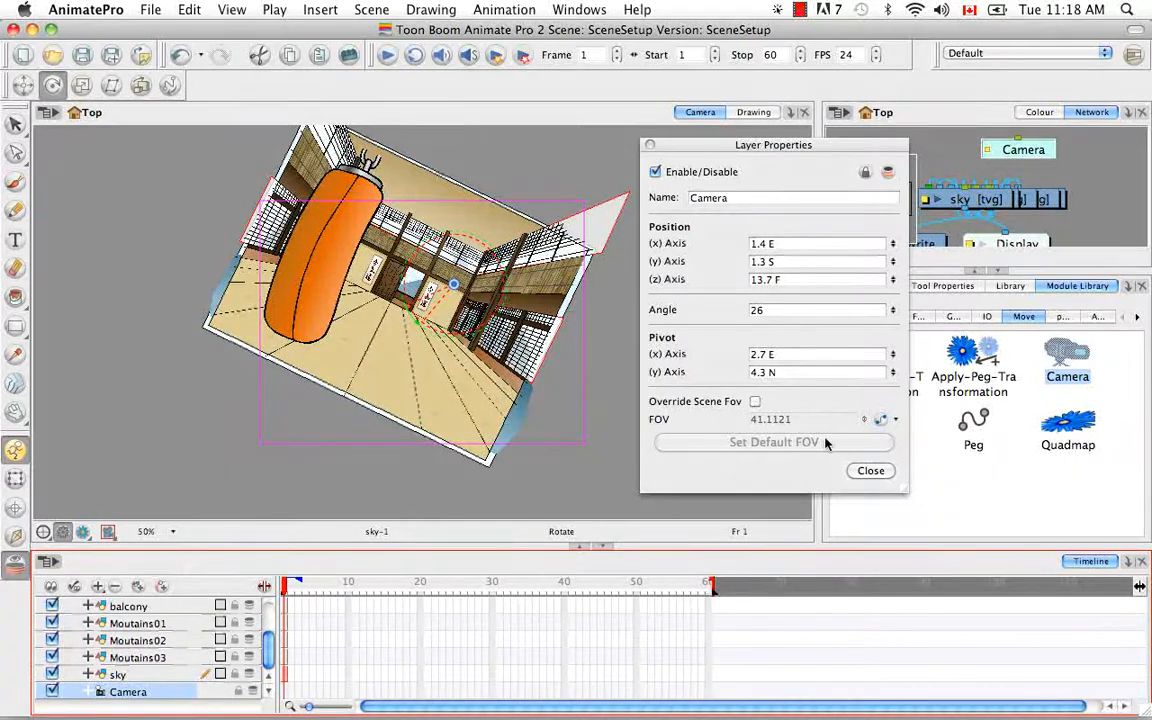
Enable Override Scene Fov for the camera, try other FOV values, restore the default FOV and close the properties
click(756, 402)
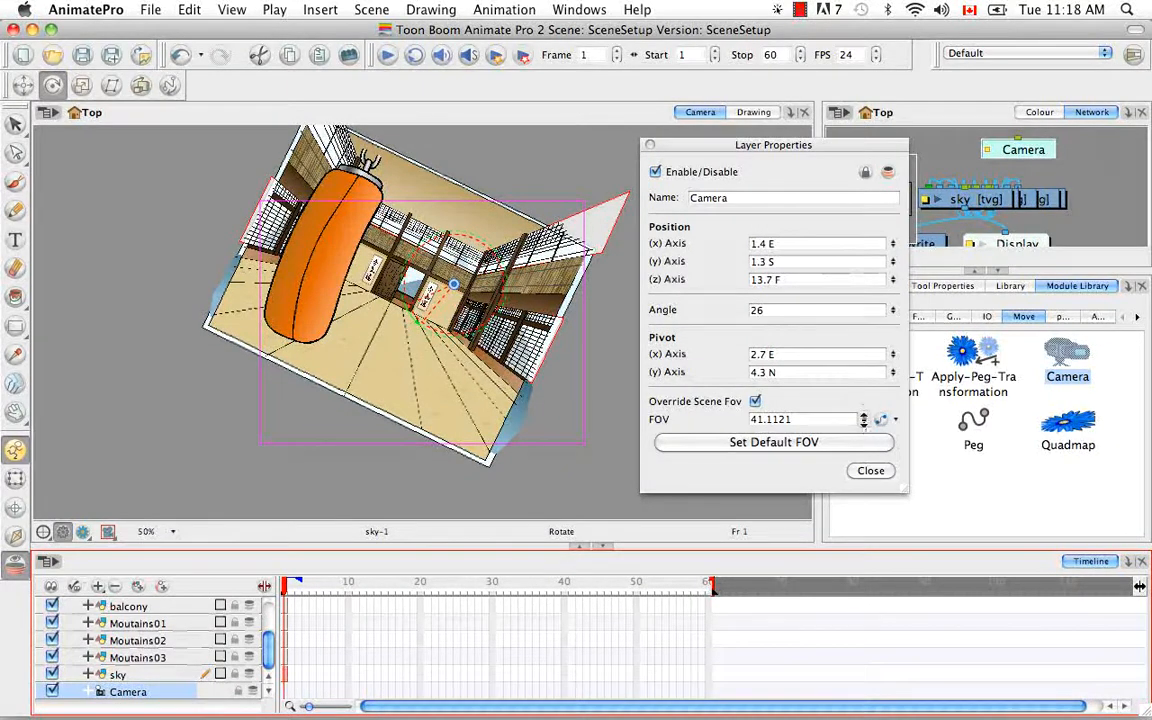
drag(864, 420, 860, 372)
drag(863, 419, 843, 447)
click(808, 442)
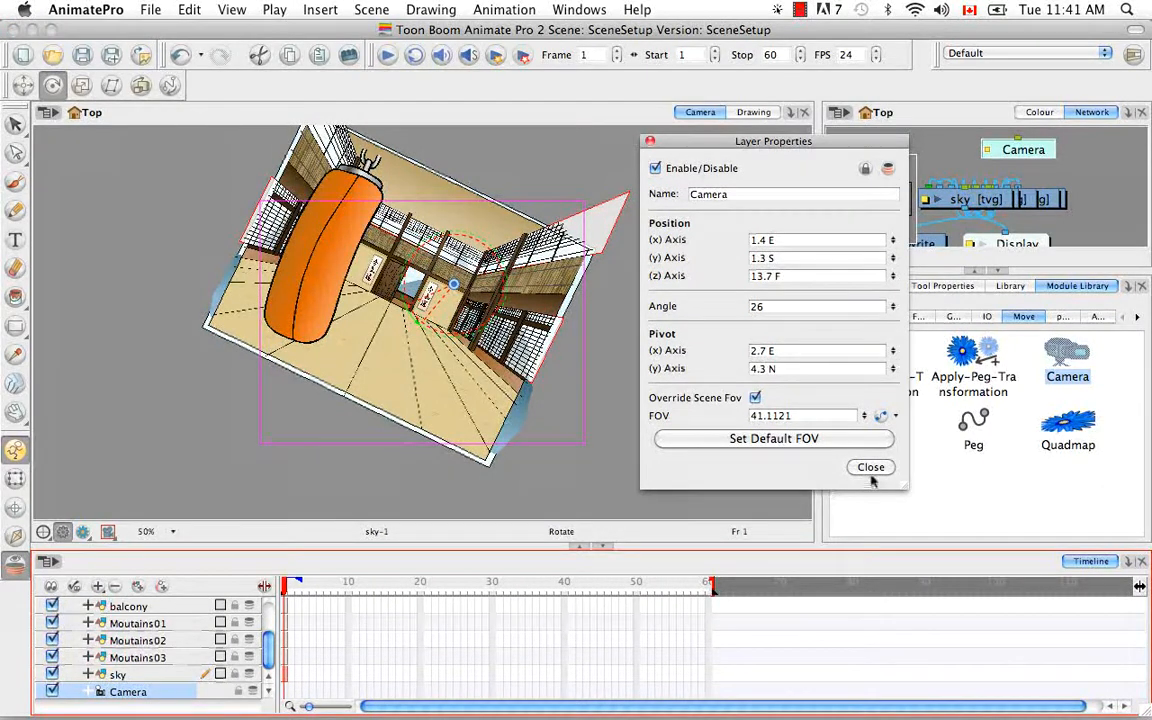
click(870, 467)
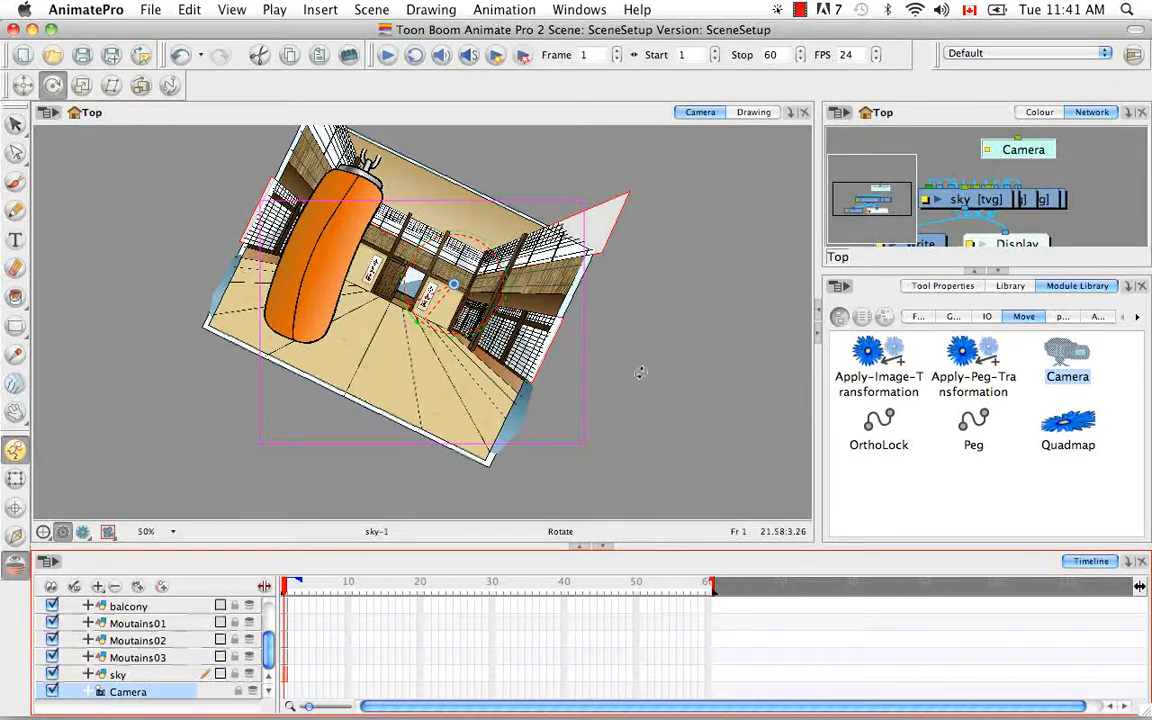
Reset only the camera's rotation with the Rotate tool active, and switch to the Transform tool
click(55, 88)
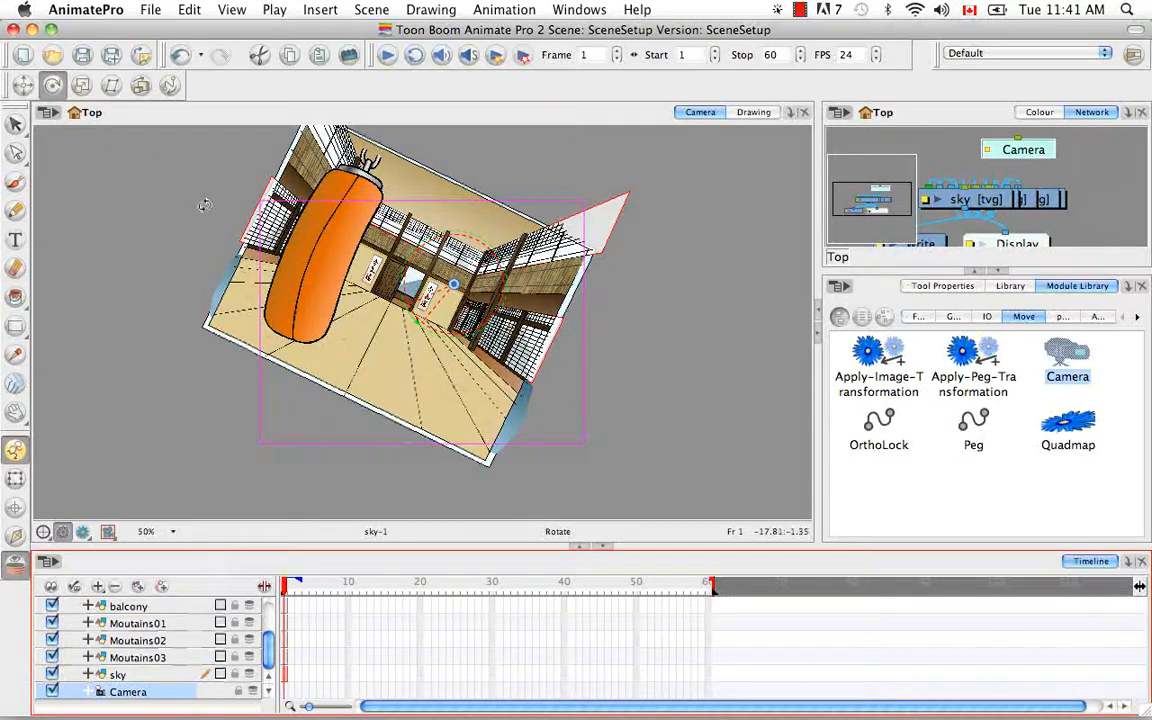
click(485, 10)
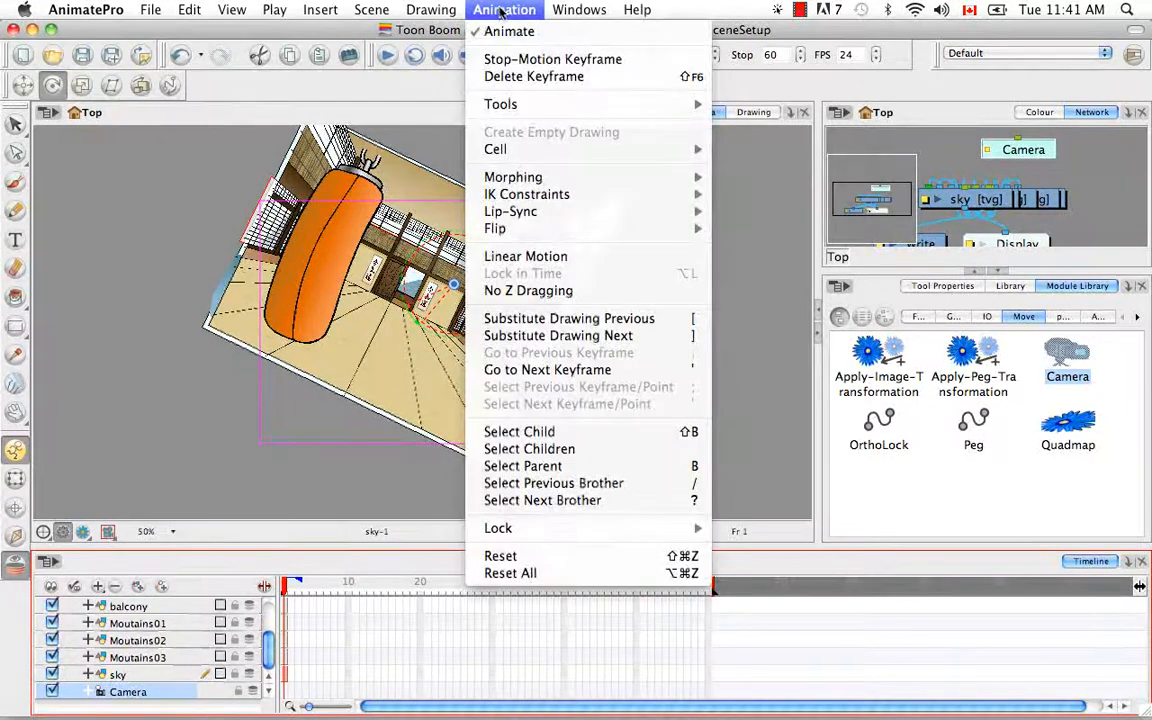
click(639, 562)
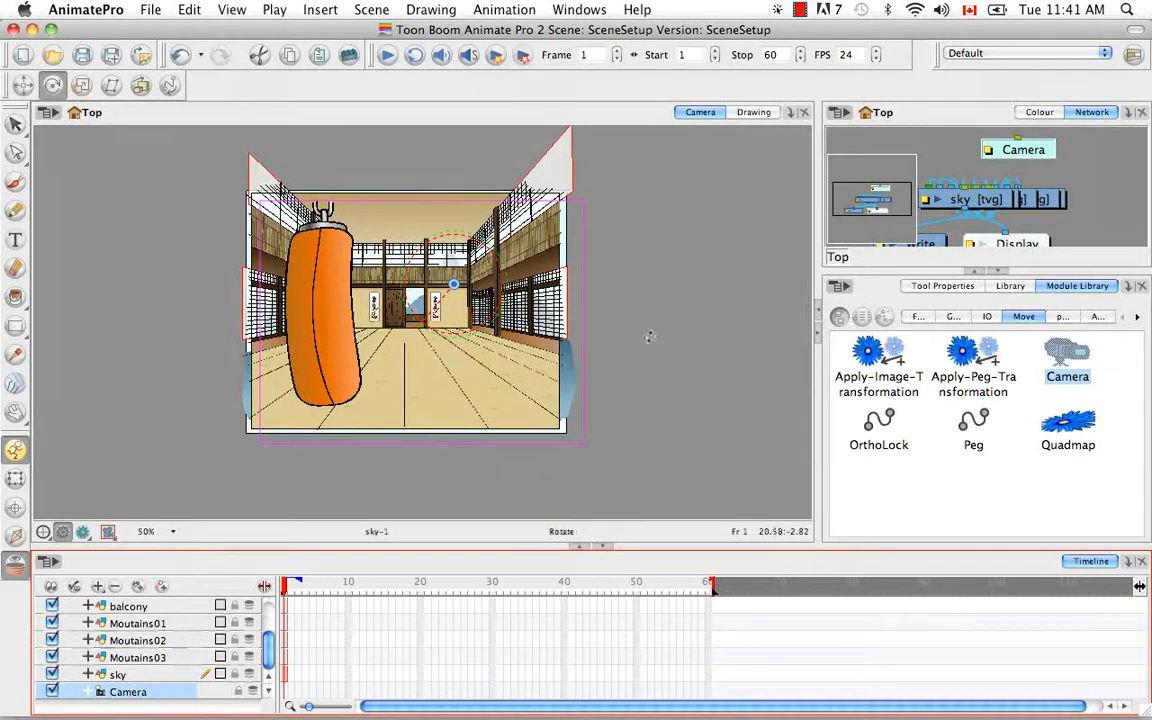
click(21, 482)
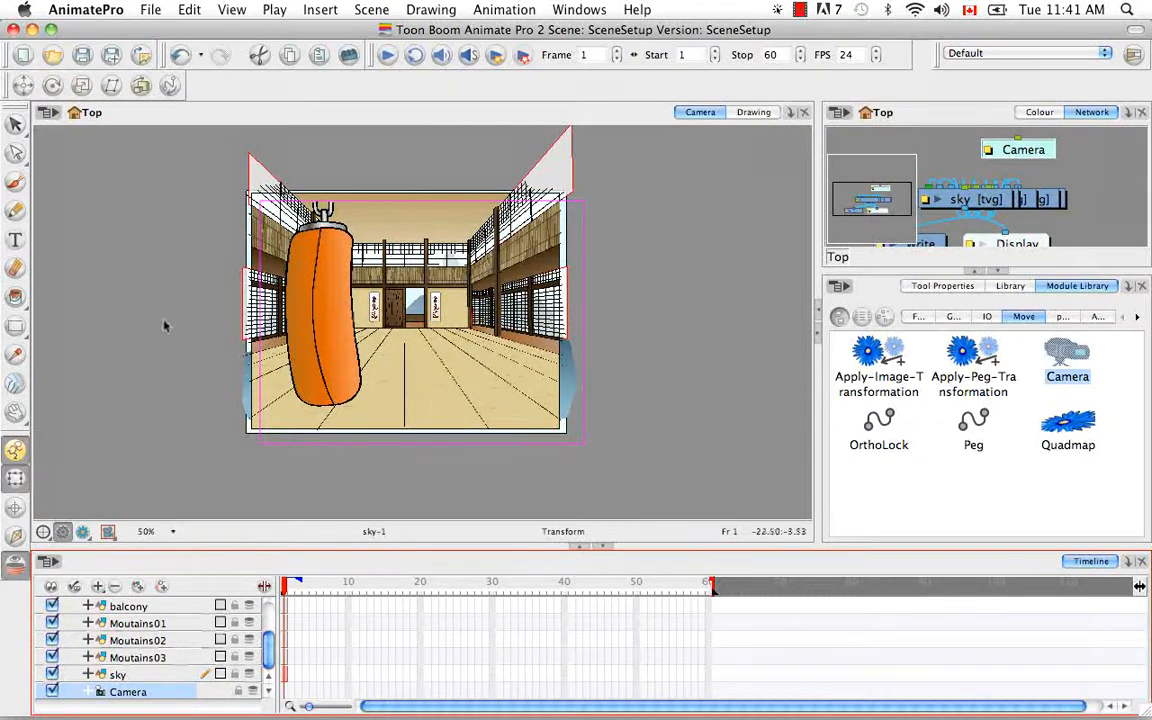
Reset the camera's remaining transformations with the Transform tool active
click(470, 10)
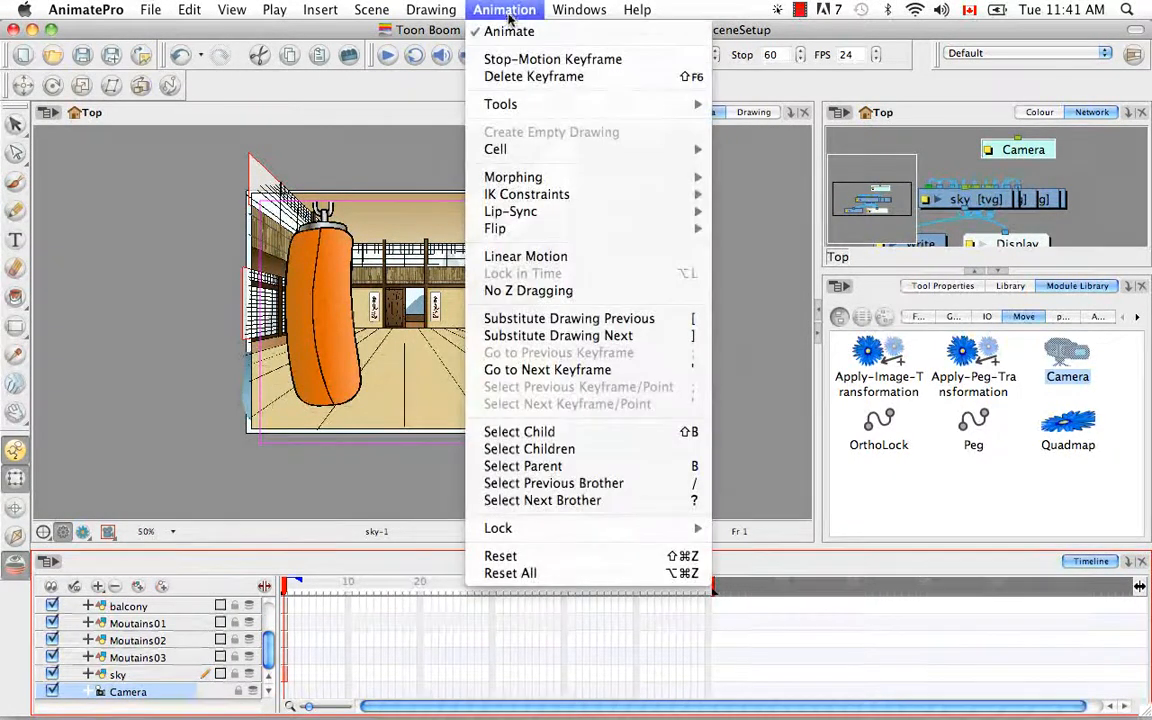
click(605, 563)
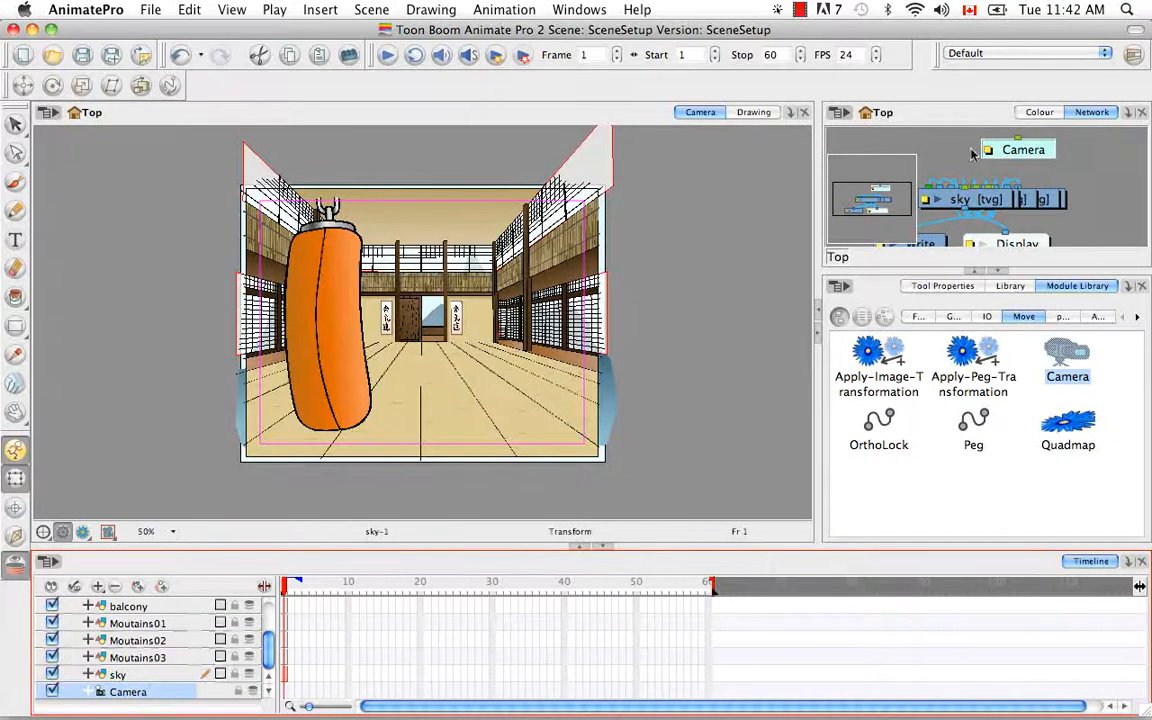
Add a second Camera module to the network near the existing one and make it the scene's active camera
drag(1057, 366, 1096, 181)
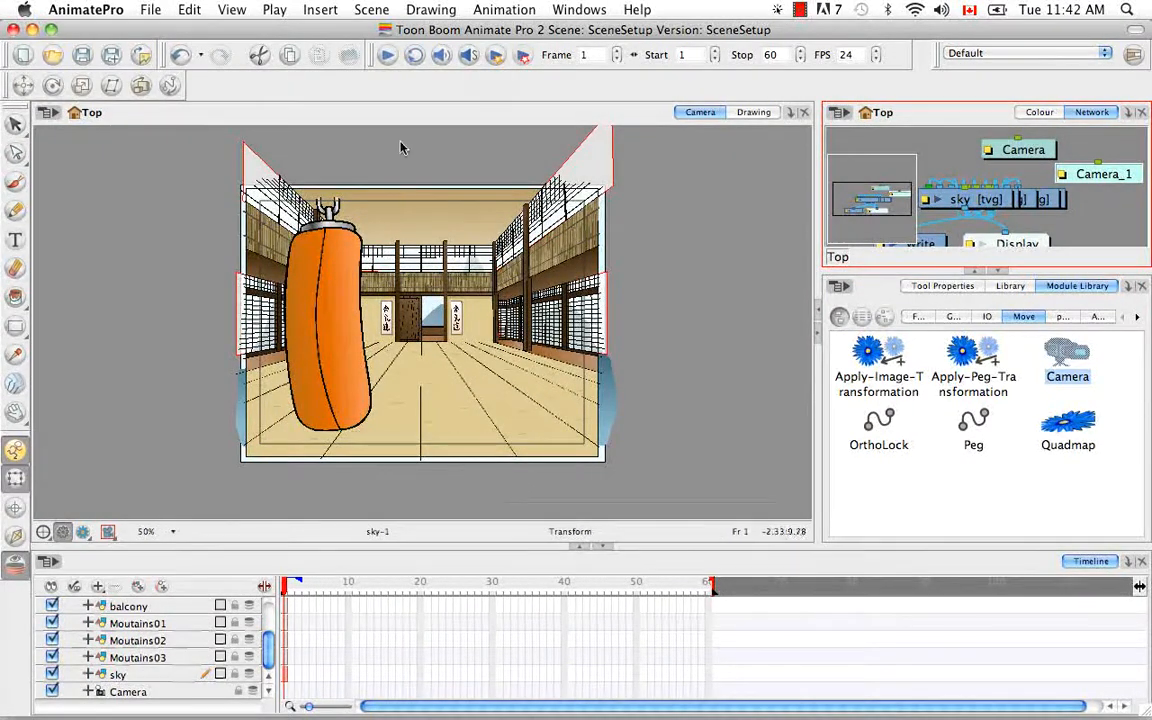
click(380, 11)
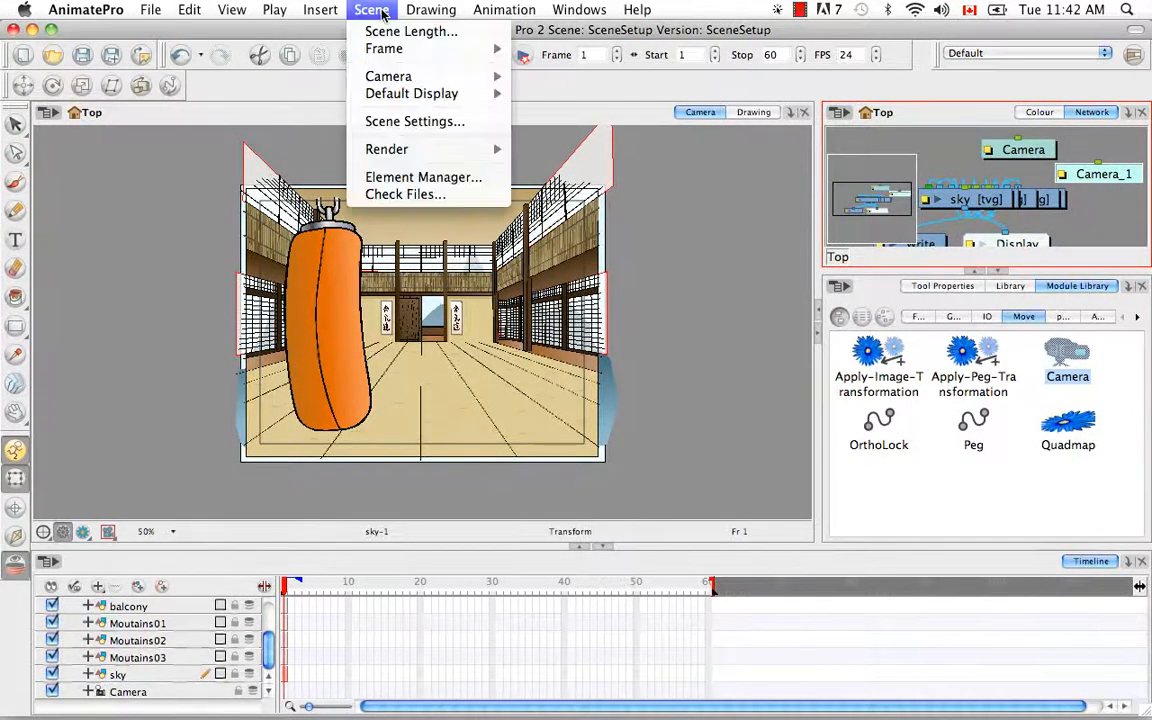
mouse_move(433, 78)
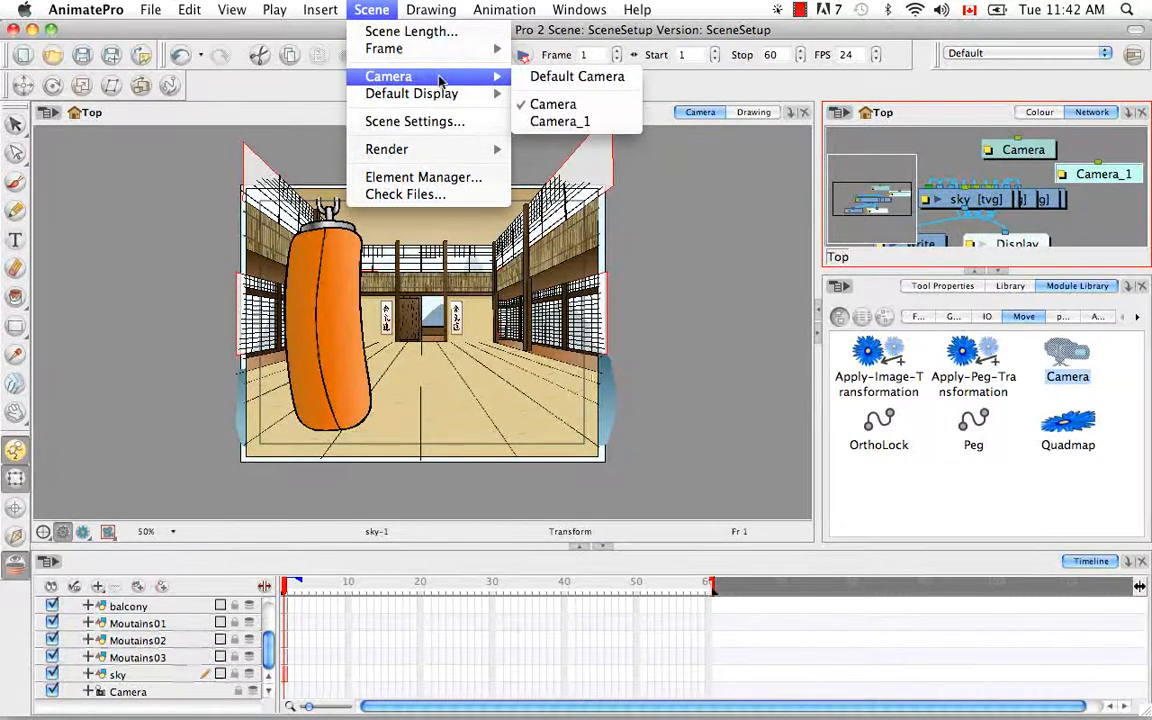
click(620, 121)
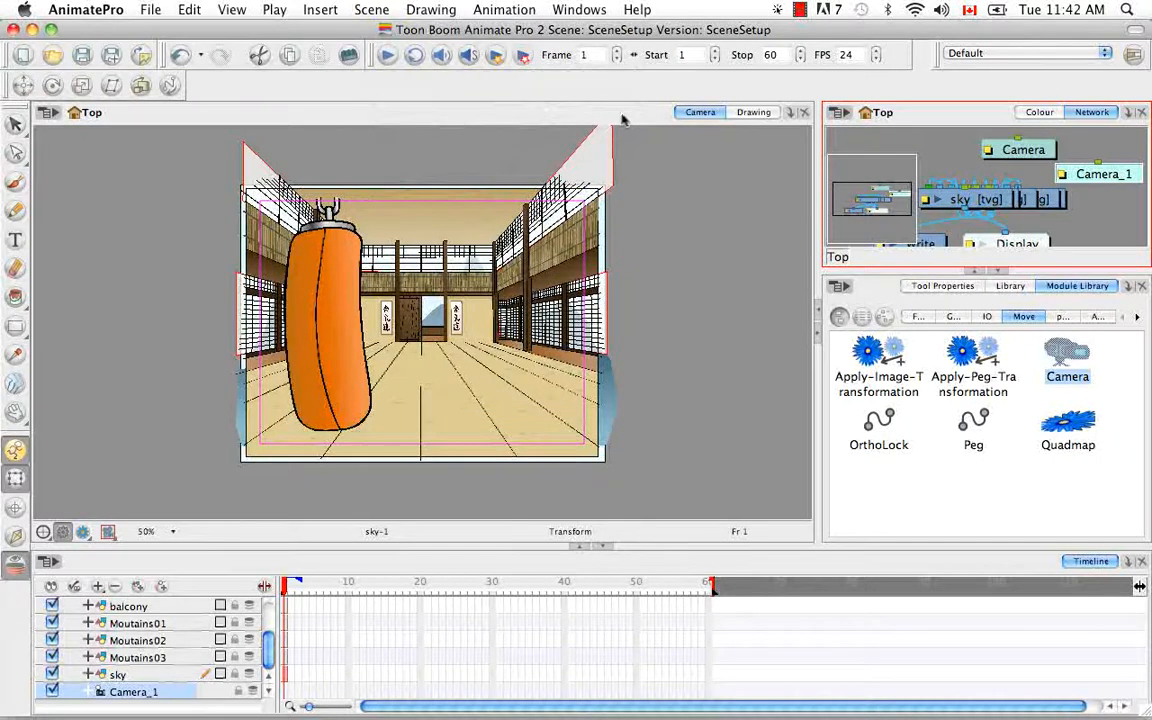